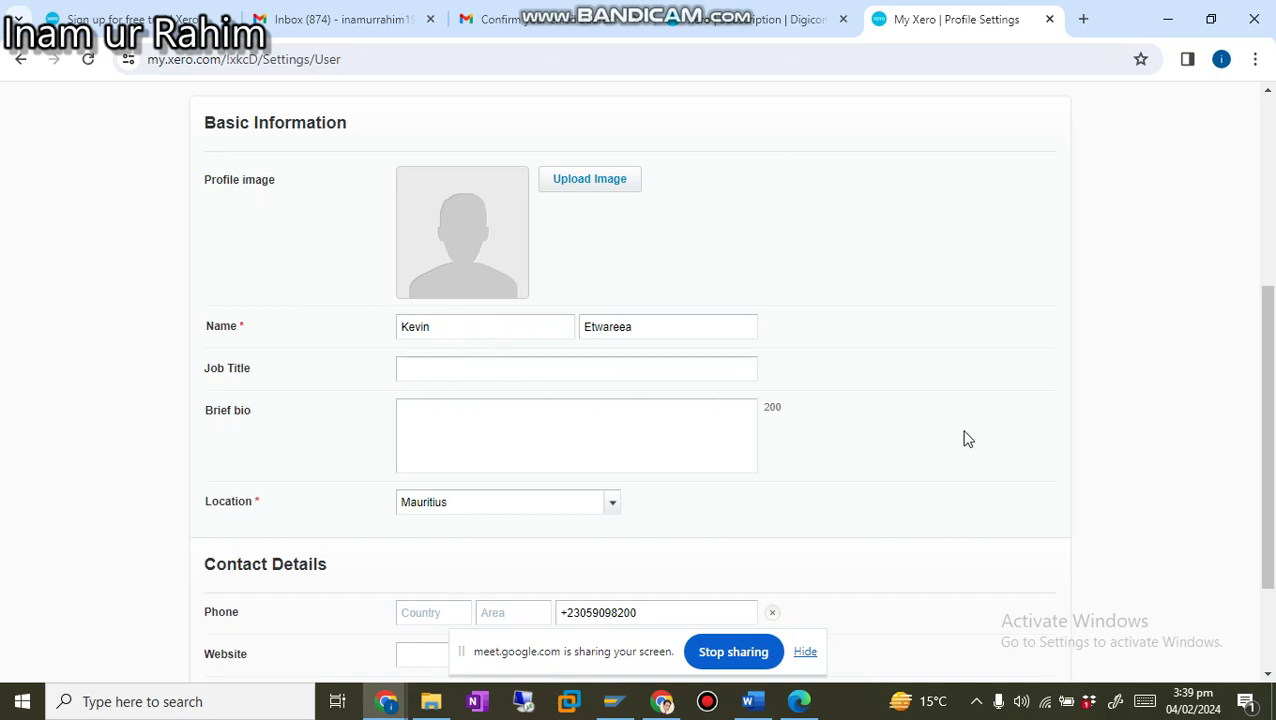
- Save the profile settings and return to the My Xero home page
scroll(968, 438, down, 2)
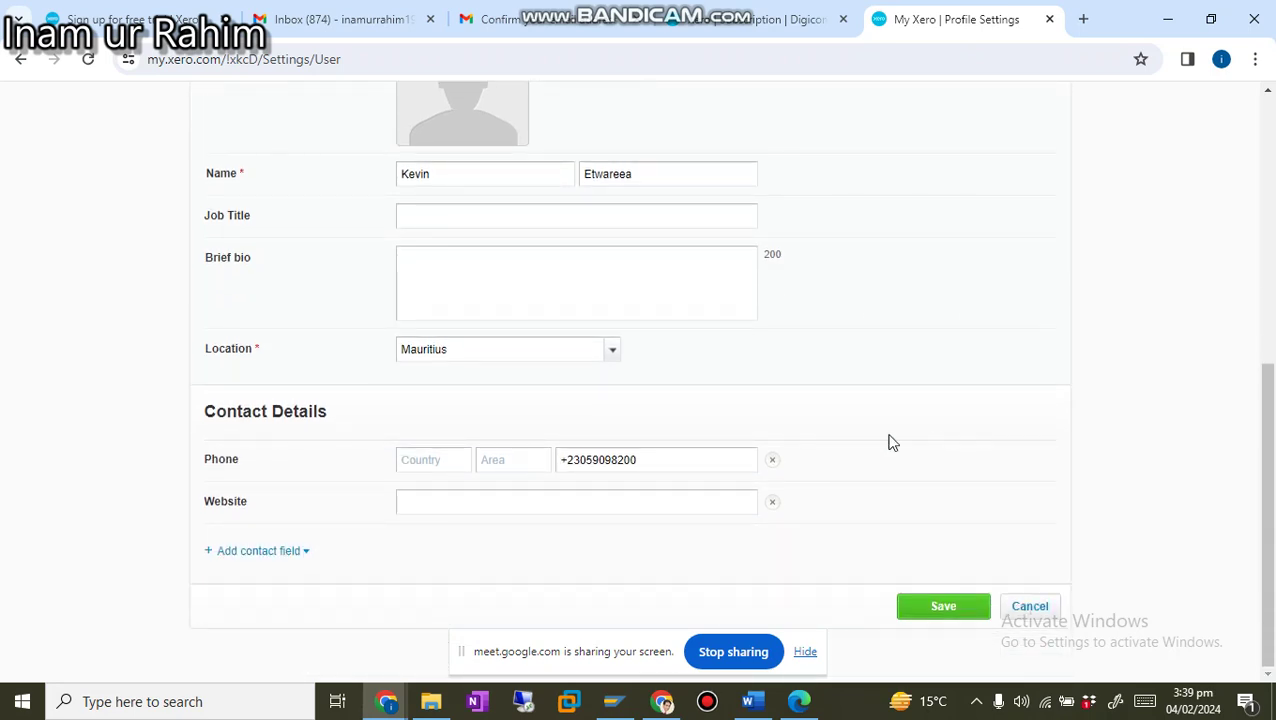
click(943, 607)
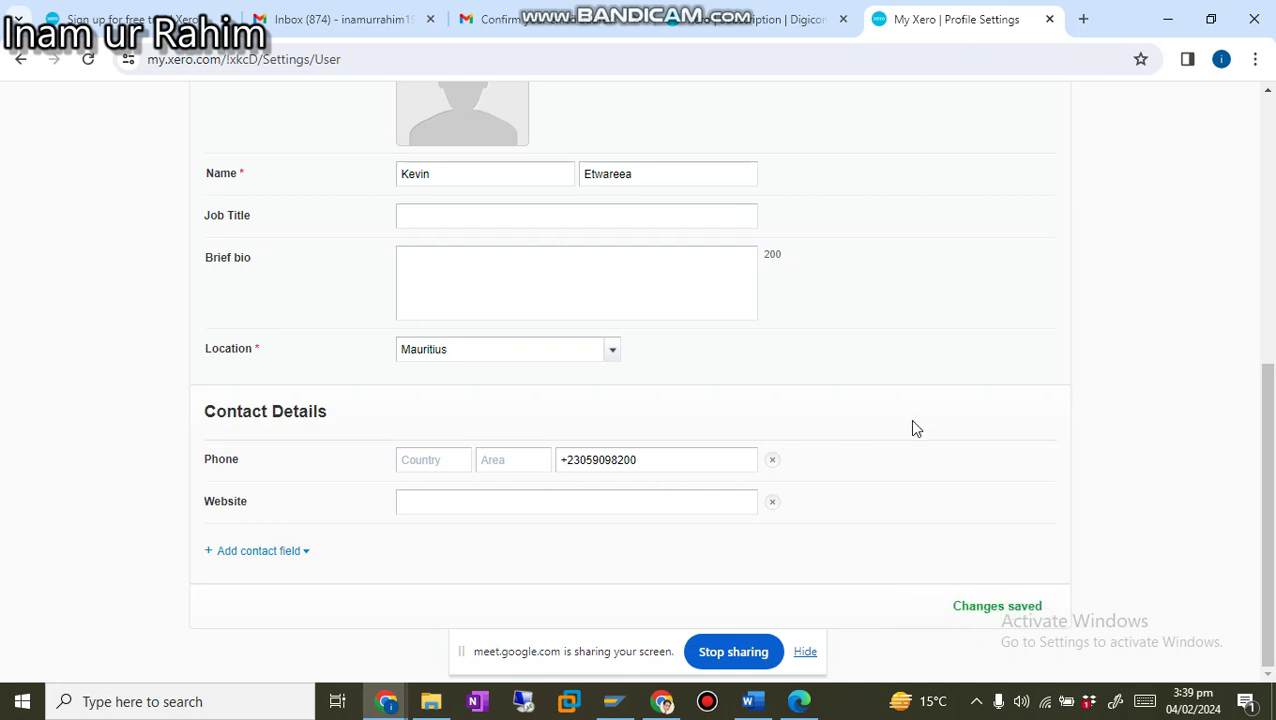
scroll(912, 428, up, 5)
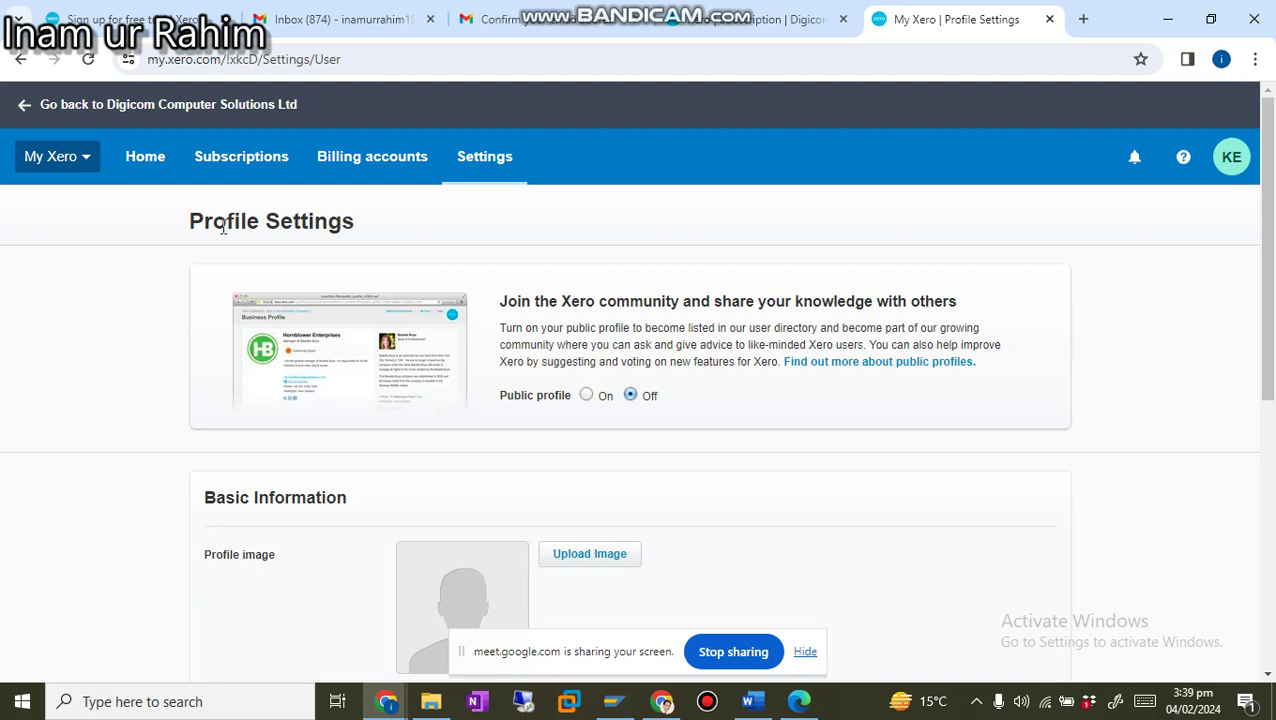
click(148, 163)
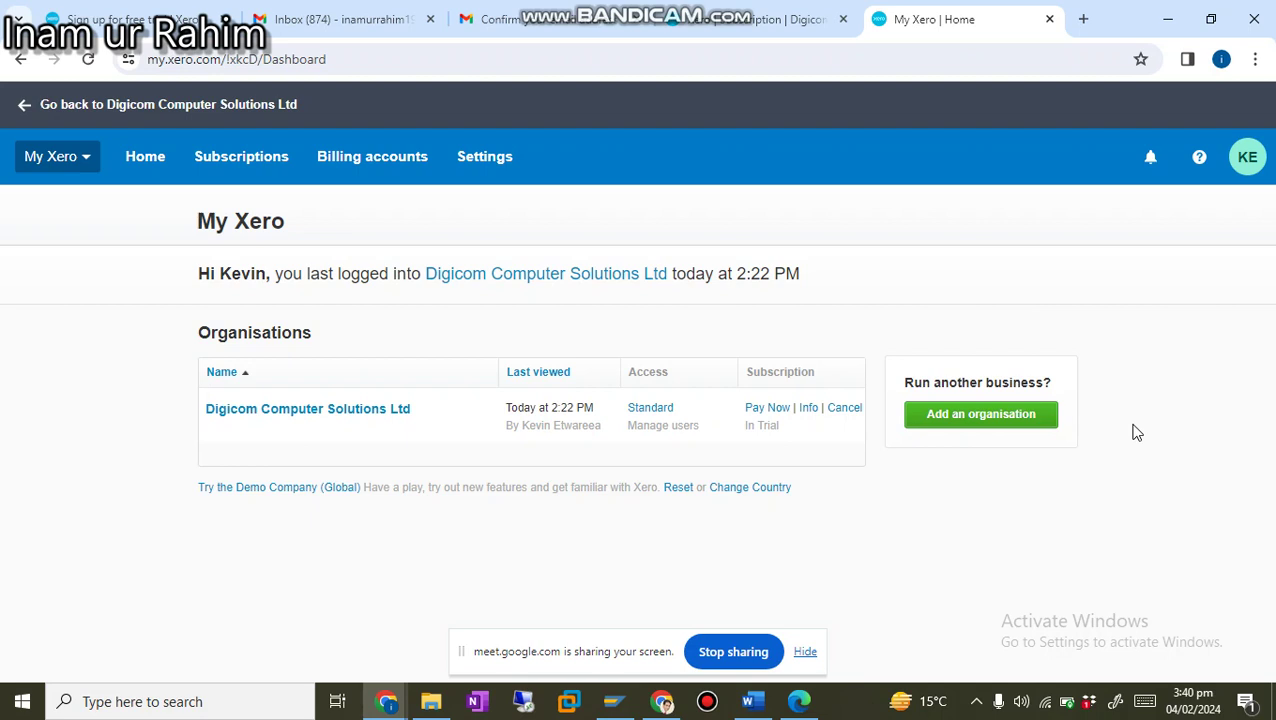
- Open the form for adding another organisation and examine its business fields and its trial and purchase options
click(968, 425)
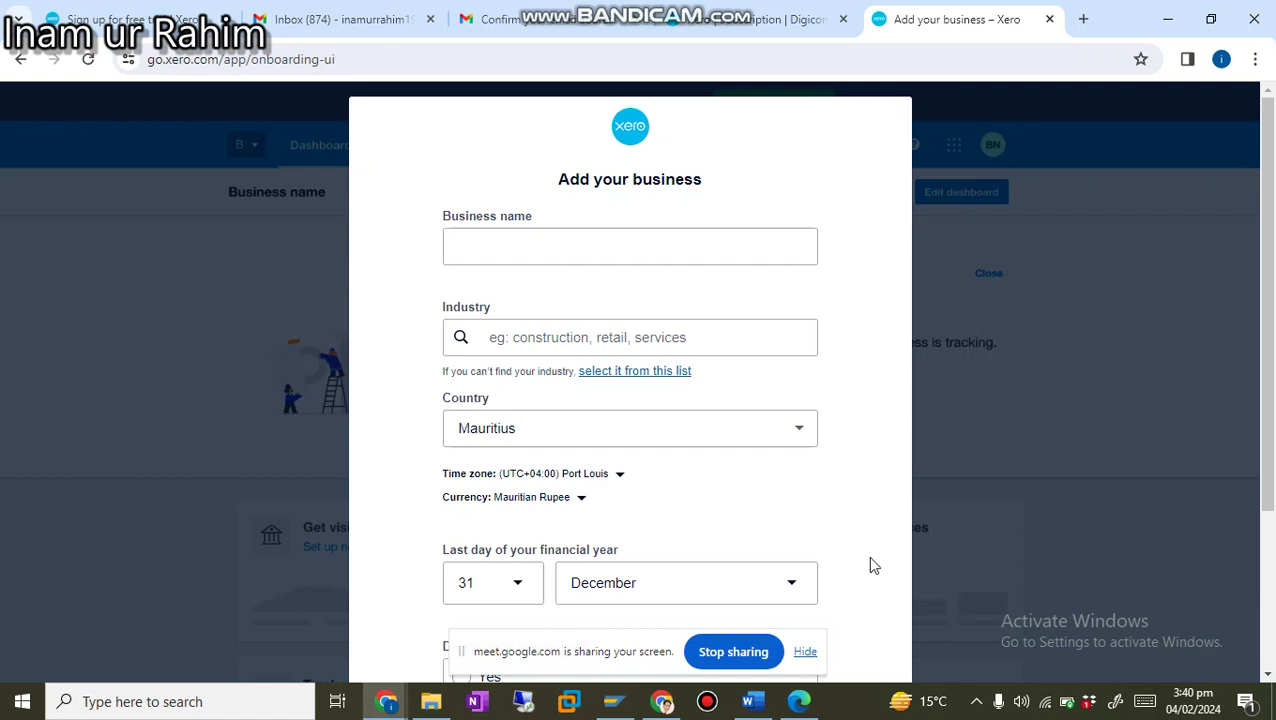
scroll(868, 565, down, 2)
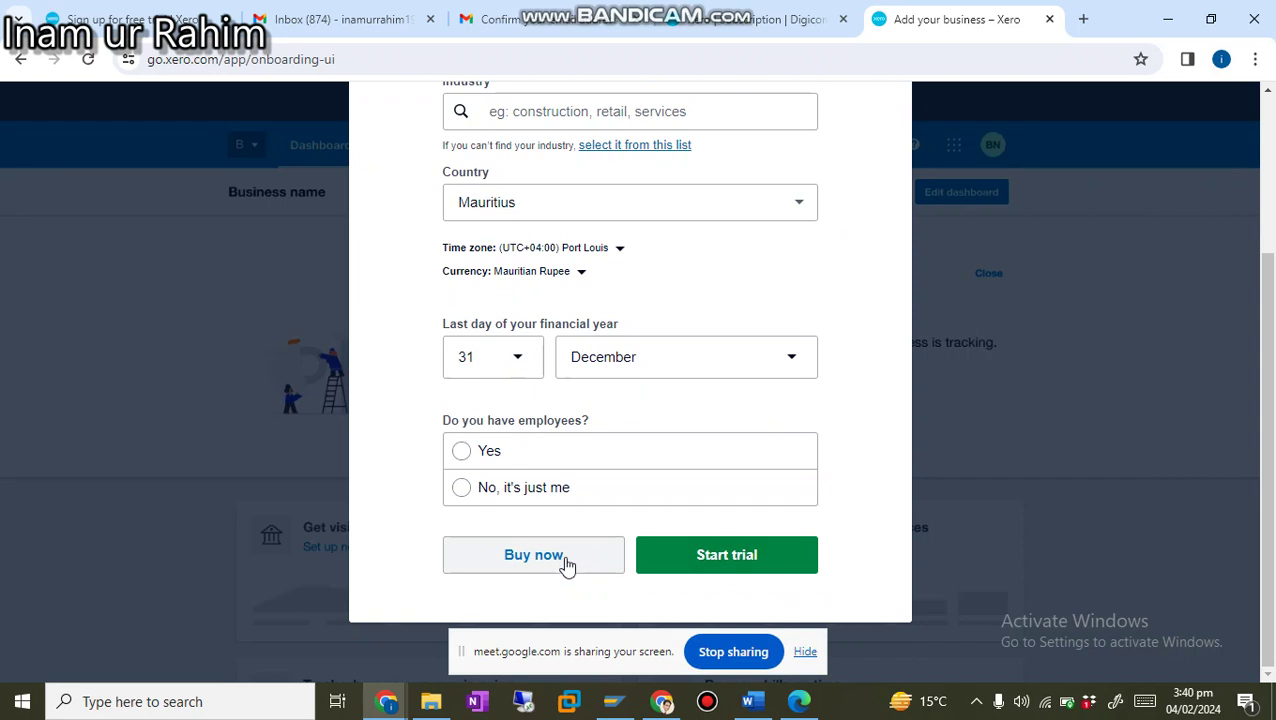
scroll(825, 347, up, 2)
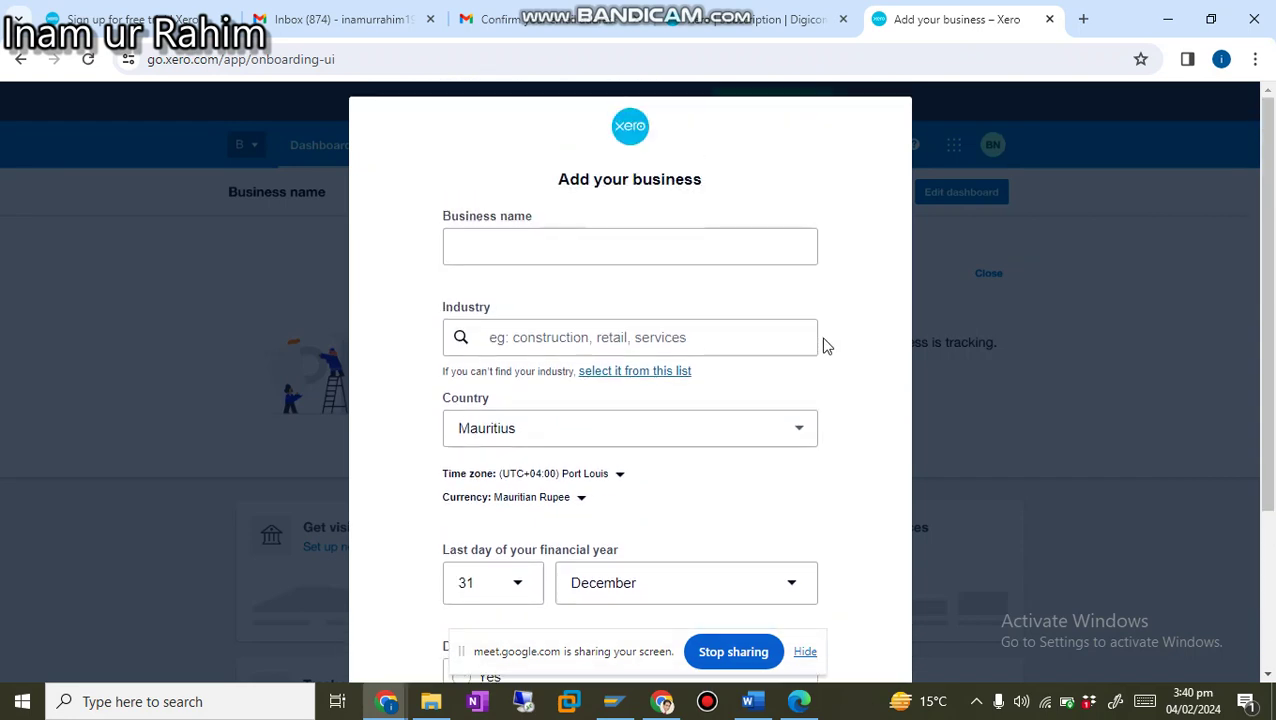
triple_click(967, 448)
scroll(967, 447, down, 1)
scroll(967, 448, down, 2)
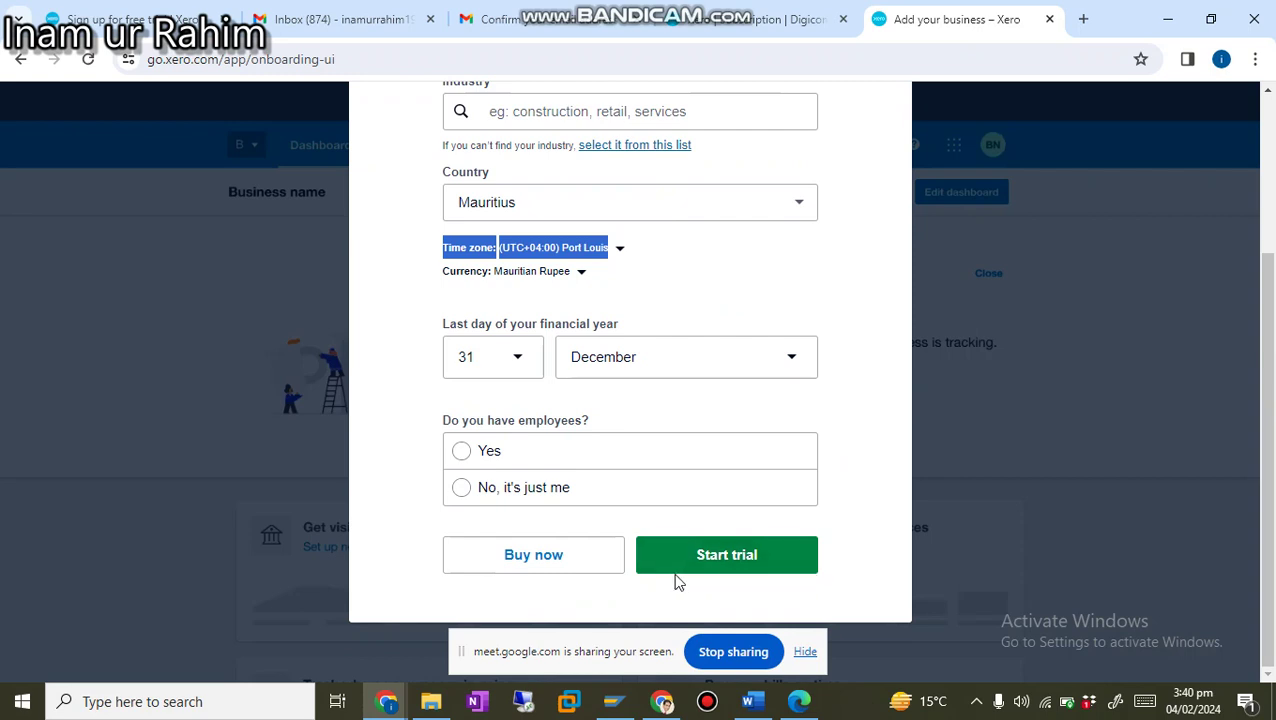
scroll(588, 372, up, 3)
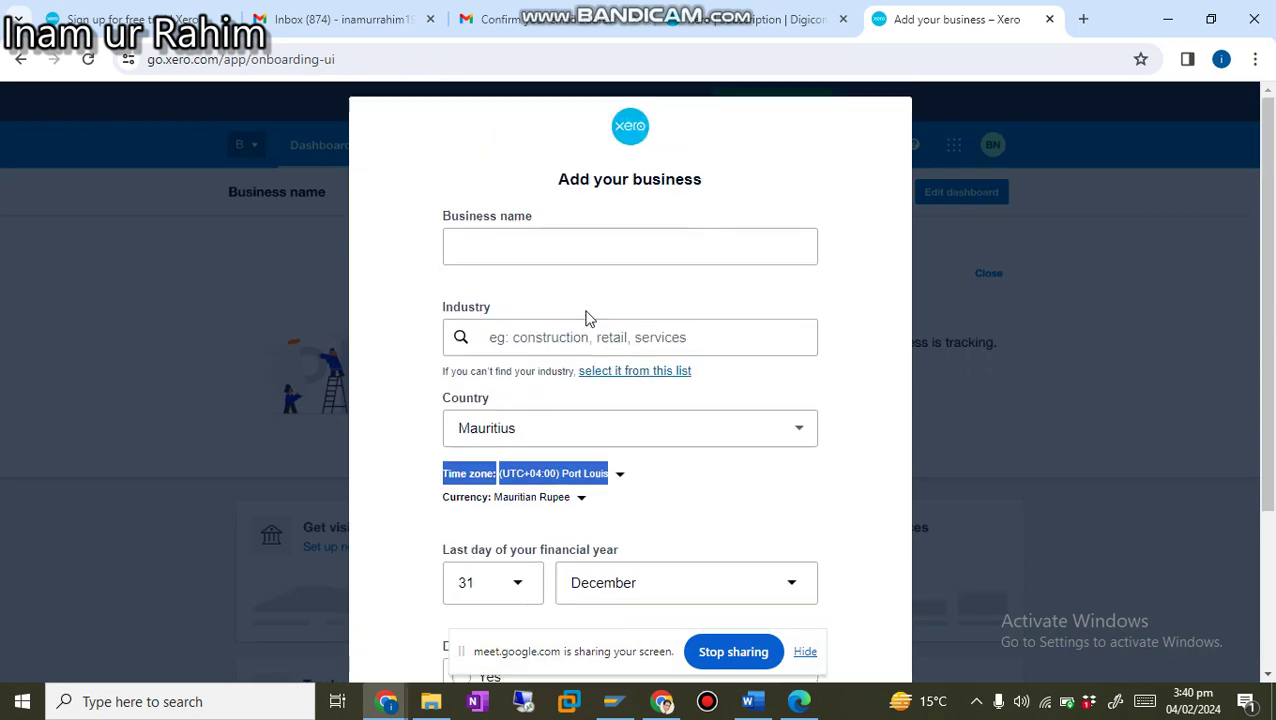
- Leave the form for adding a business and go back to the My Xero home page
click(630, 145)
double_click(630, 133)
click(1181, 398)
click(21, 61)
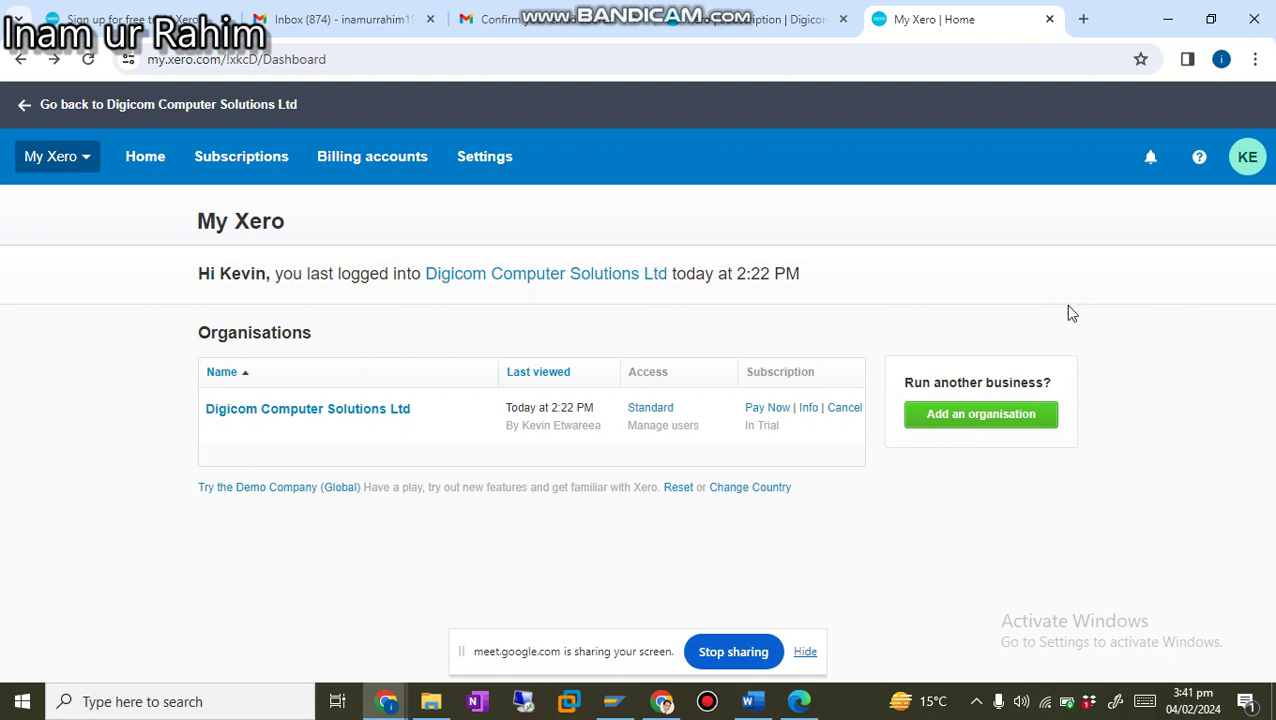
- Open the Digicom Computer Solutions Ltd organisation and review the options offered for it, including files, settings and billing
click(58, 162)
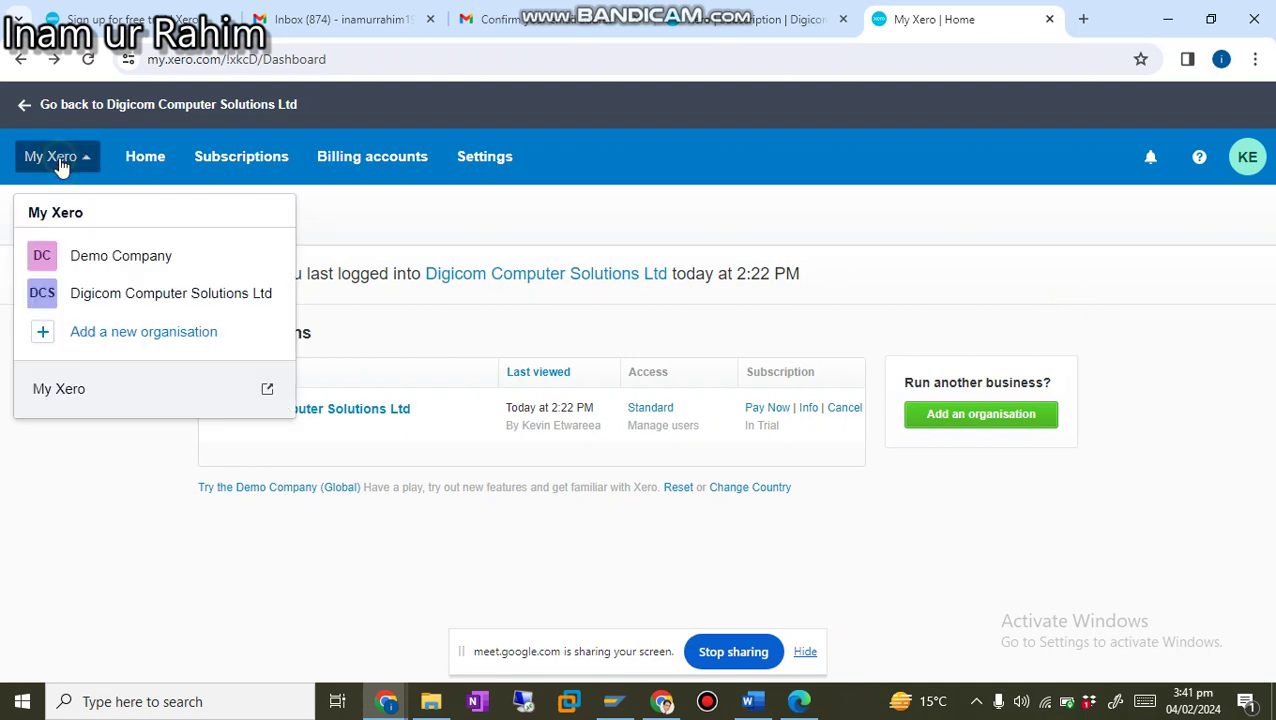
click(94, 294)
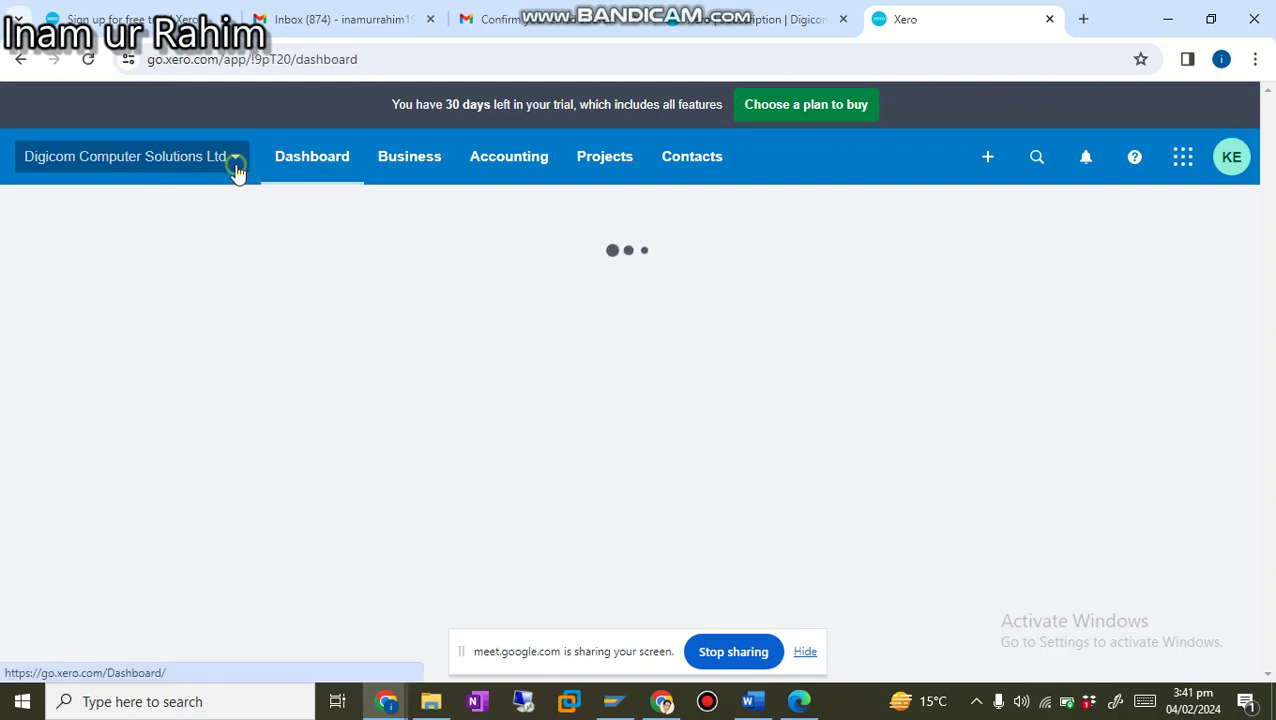
click(236, 172)
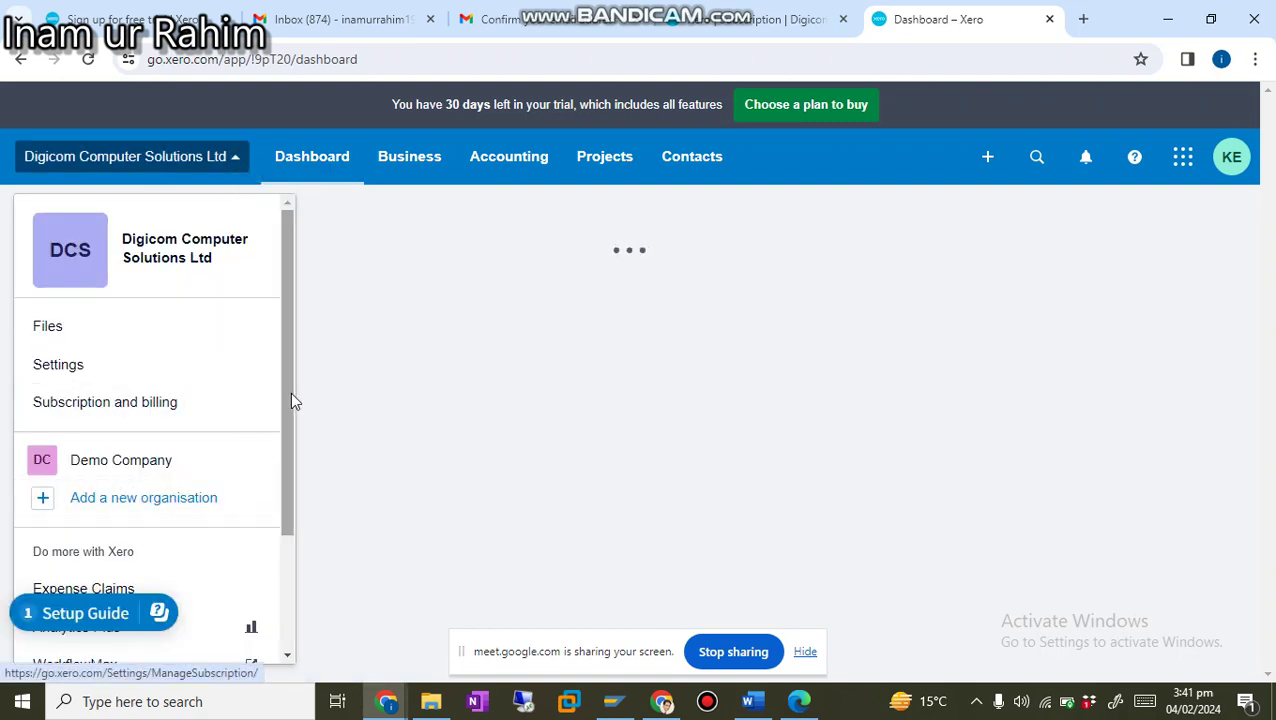
drag(290, 388, 285, 420)
scroll(271, 429, down, 1)
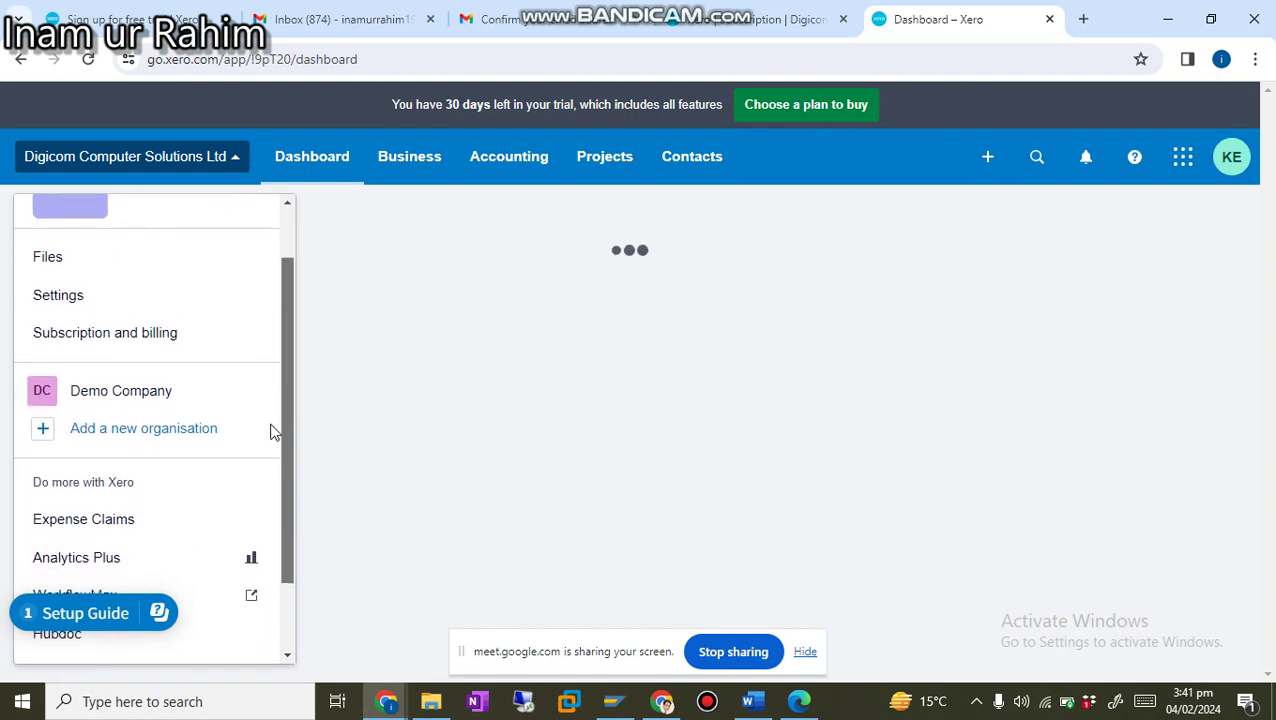
scroll(272, 430, up, 2)
scroll(273, 387, up, 1)
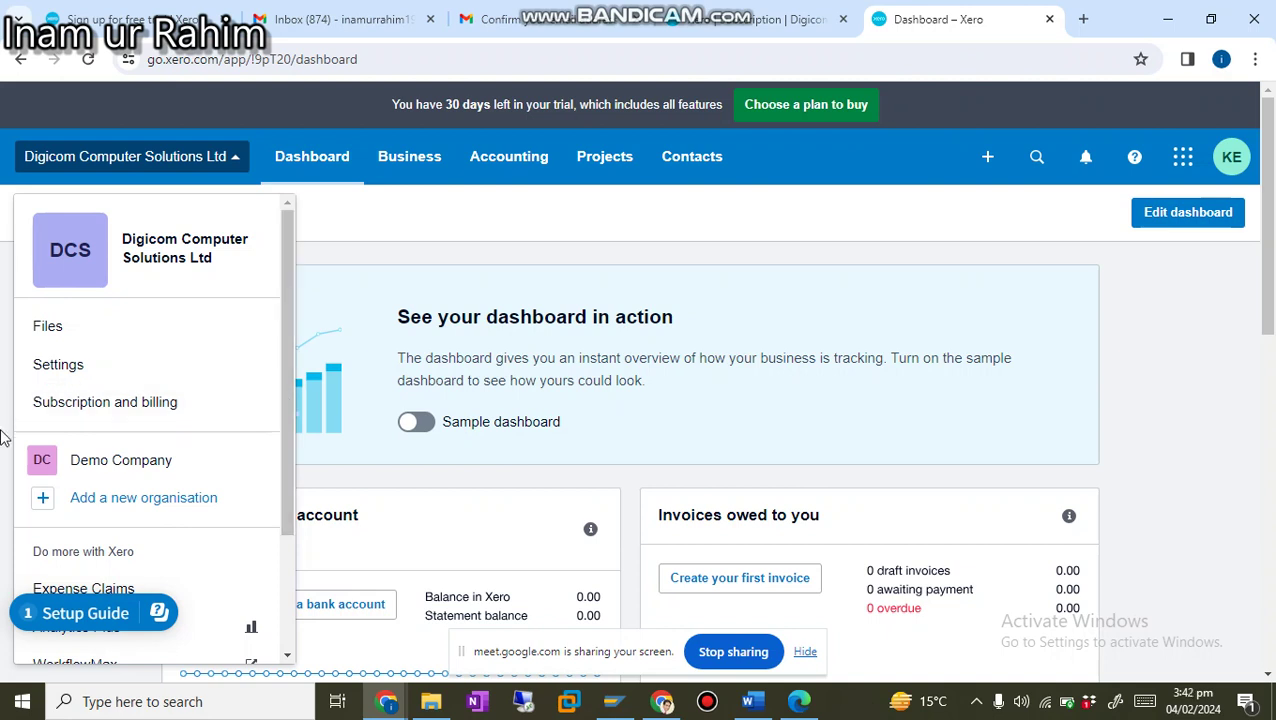
- Switch to the Demo Company and go back to the last organisation's dashboard
click(106, 464)
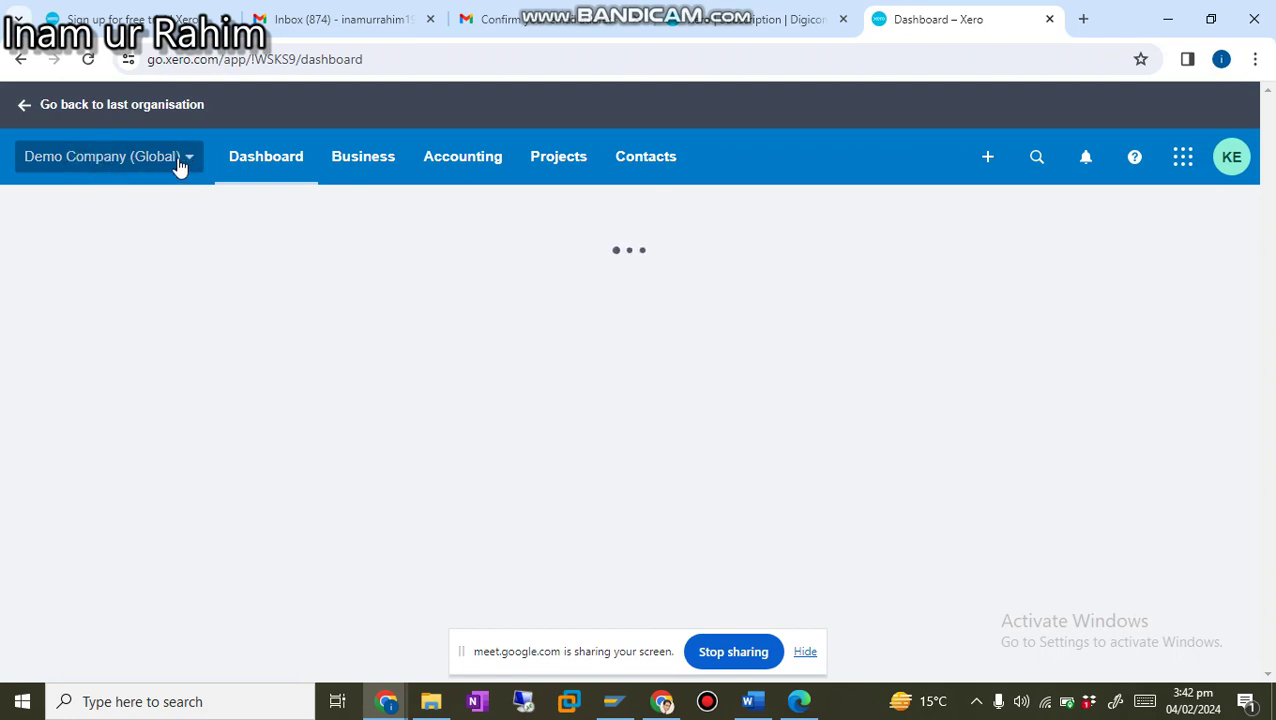
click(27, 110)
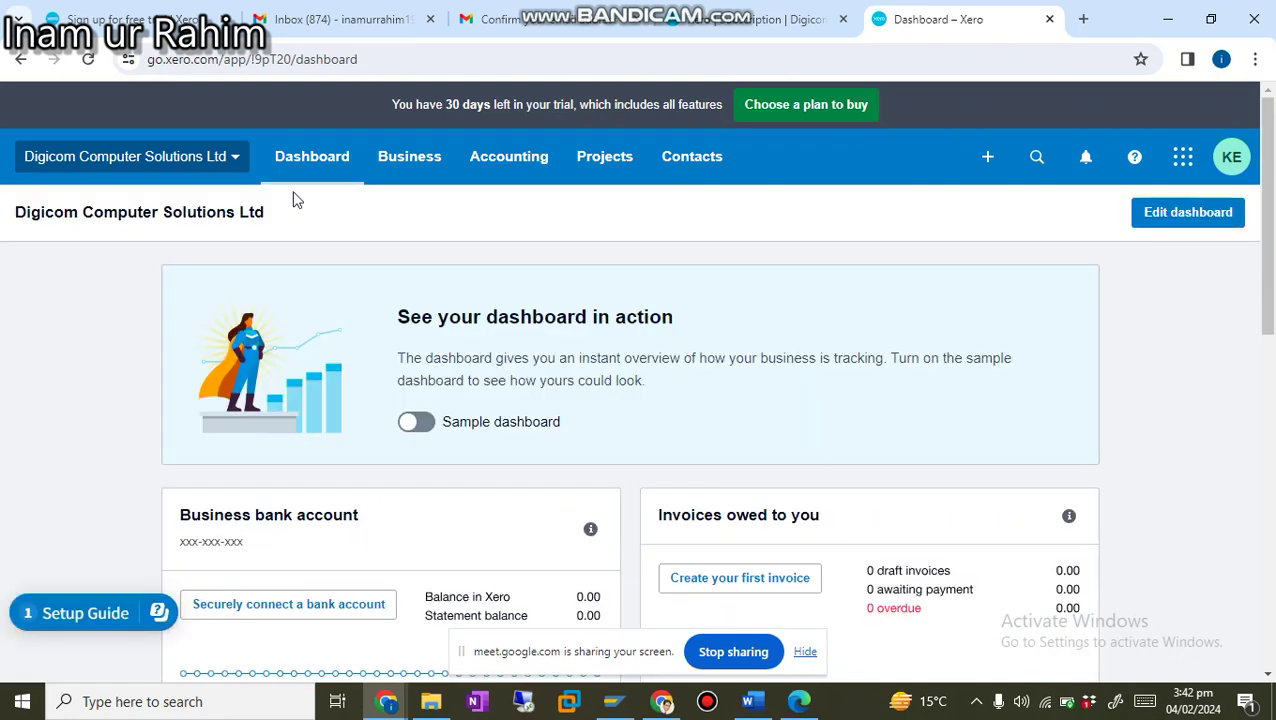
scroll(292, 195, down, 1)
scroll(292, 192, up, 1)
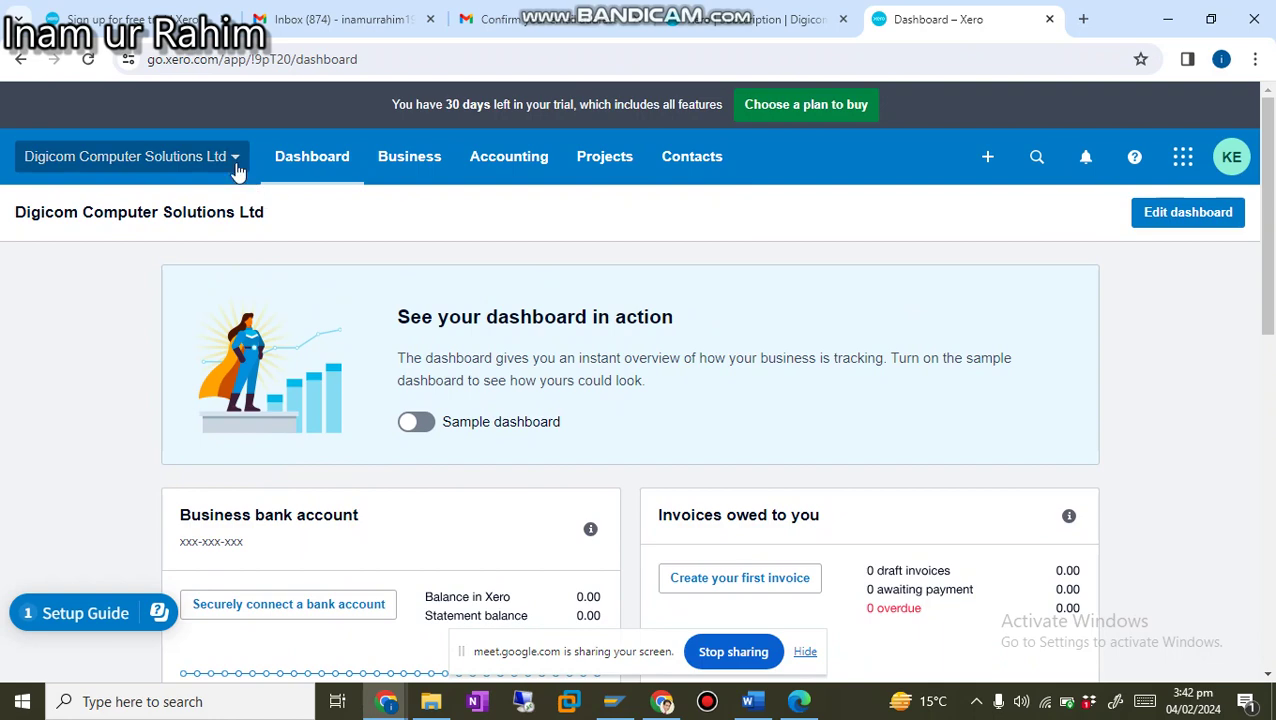
- Open the organisation settings of Digicom Computer Solutions Ltd and review the General and Features sections
click(236, 158)
click(58, 364)
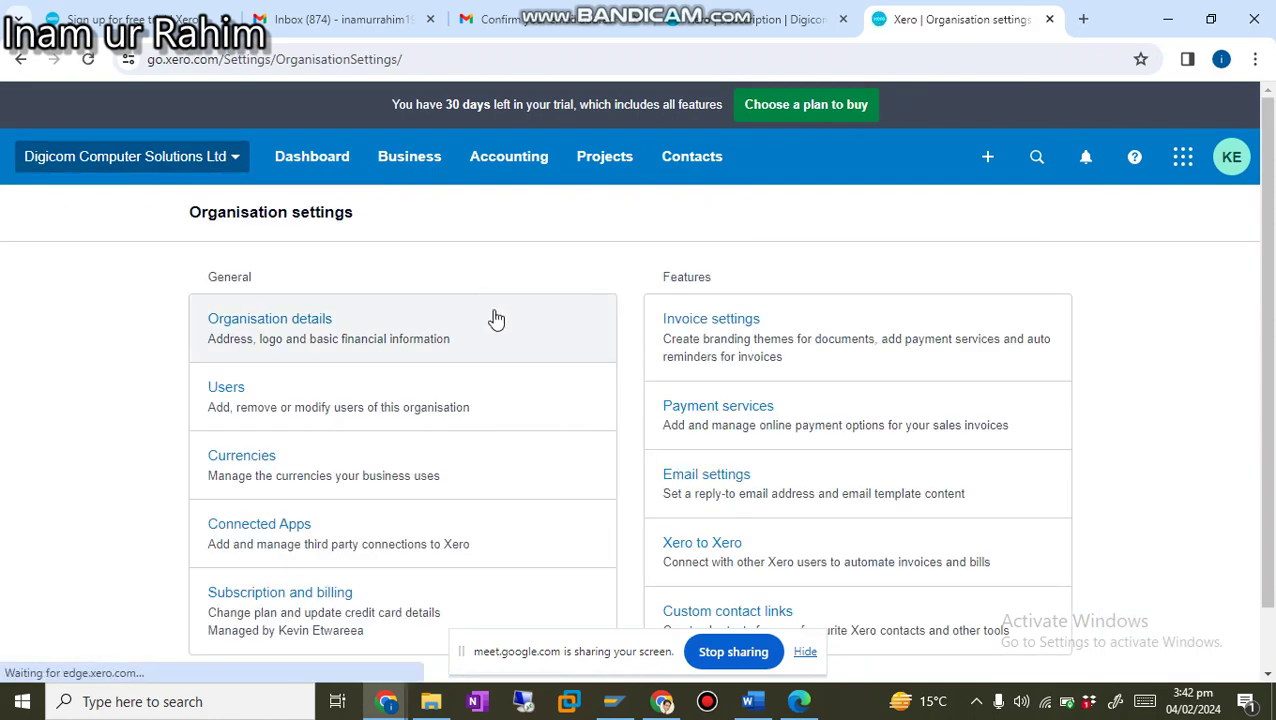
scroll(493, 318, down, 1)
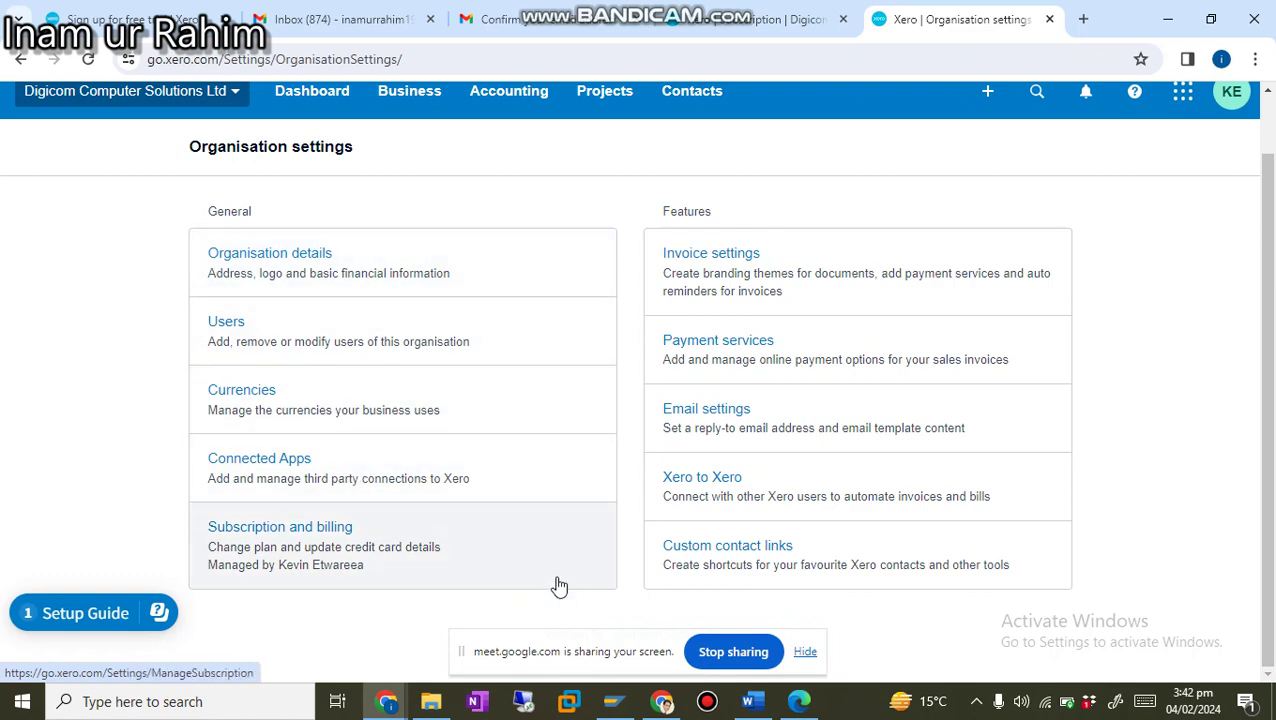
- Review the Standard branding theme in the invoice settings and go back to the organisation settings
click(727, 262)
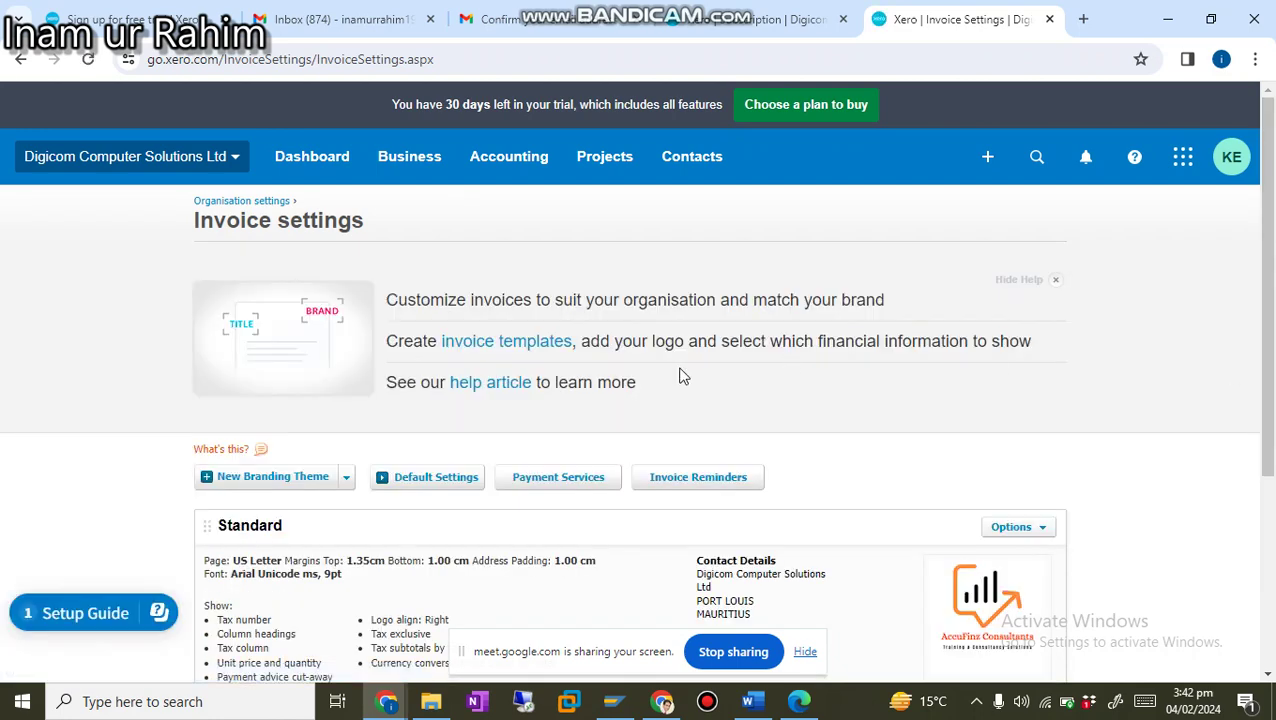
drag(1272, 248, 1272, 354)
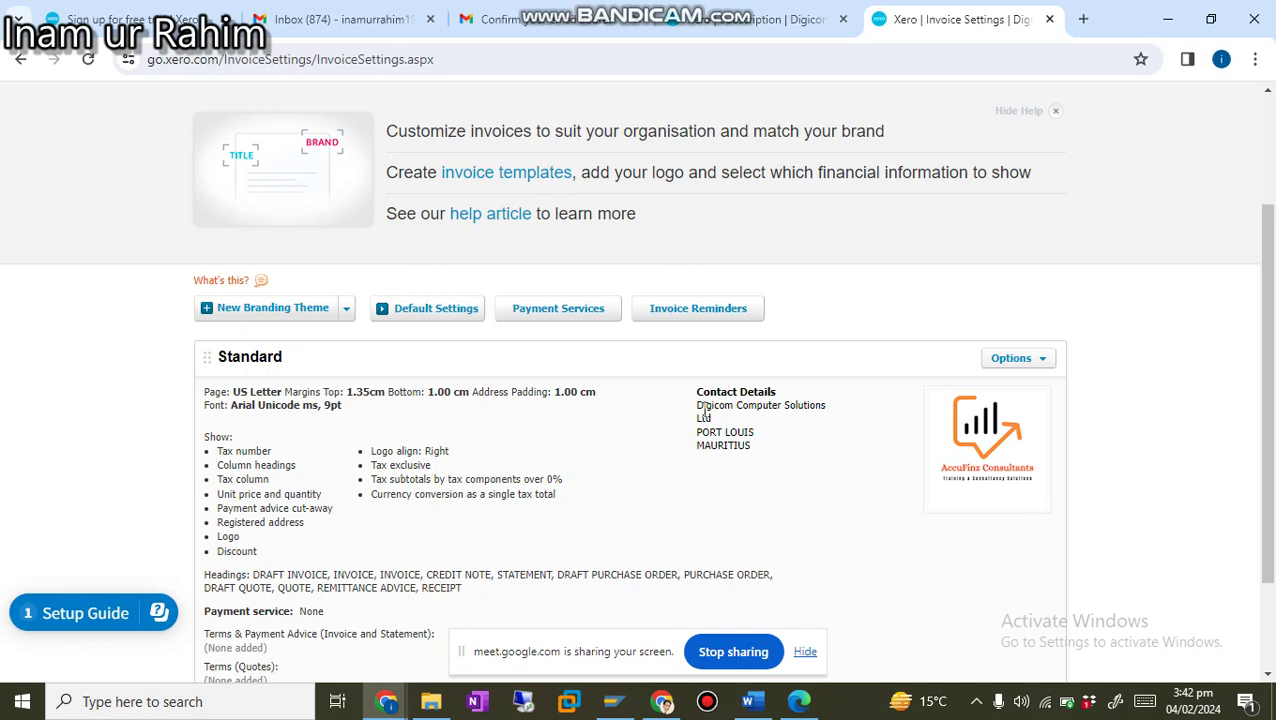
scroll(859, 470, down, 3)
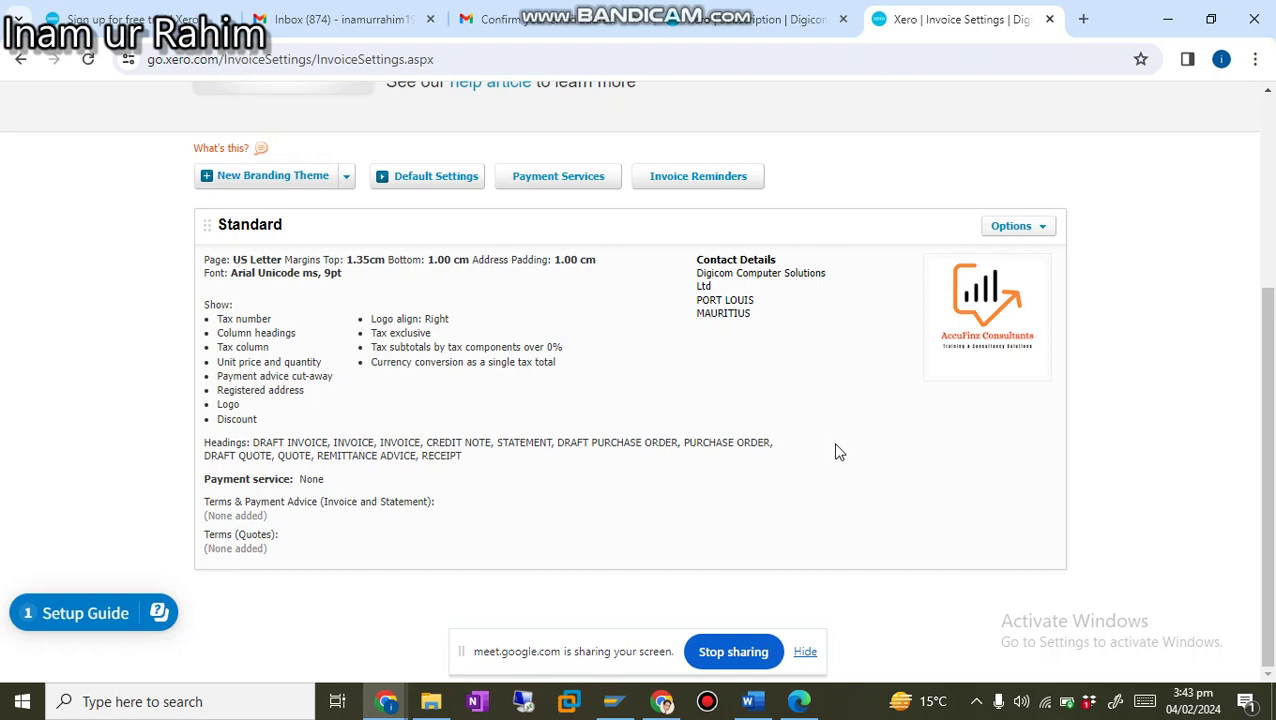
scroll(839, 453, up, 4)
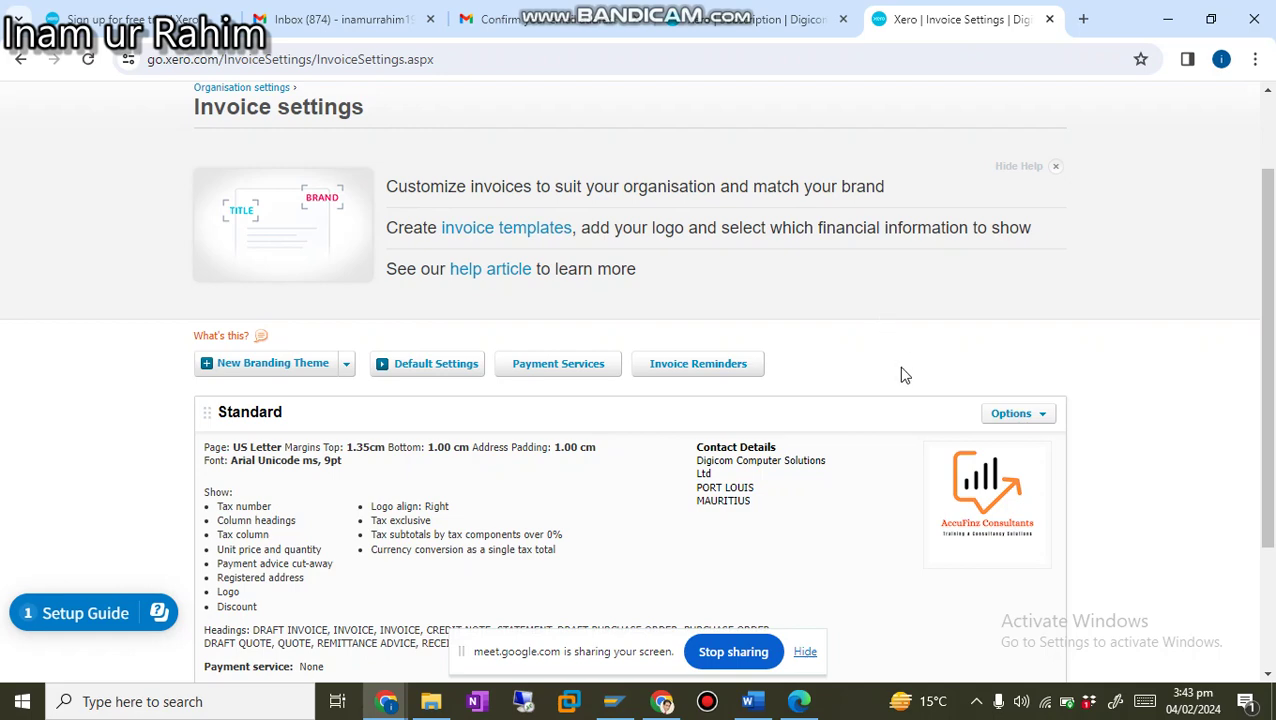
scroll(903, 375, up, 2)
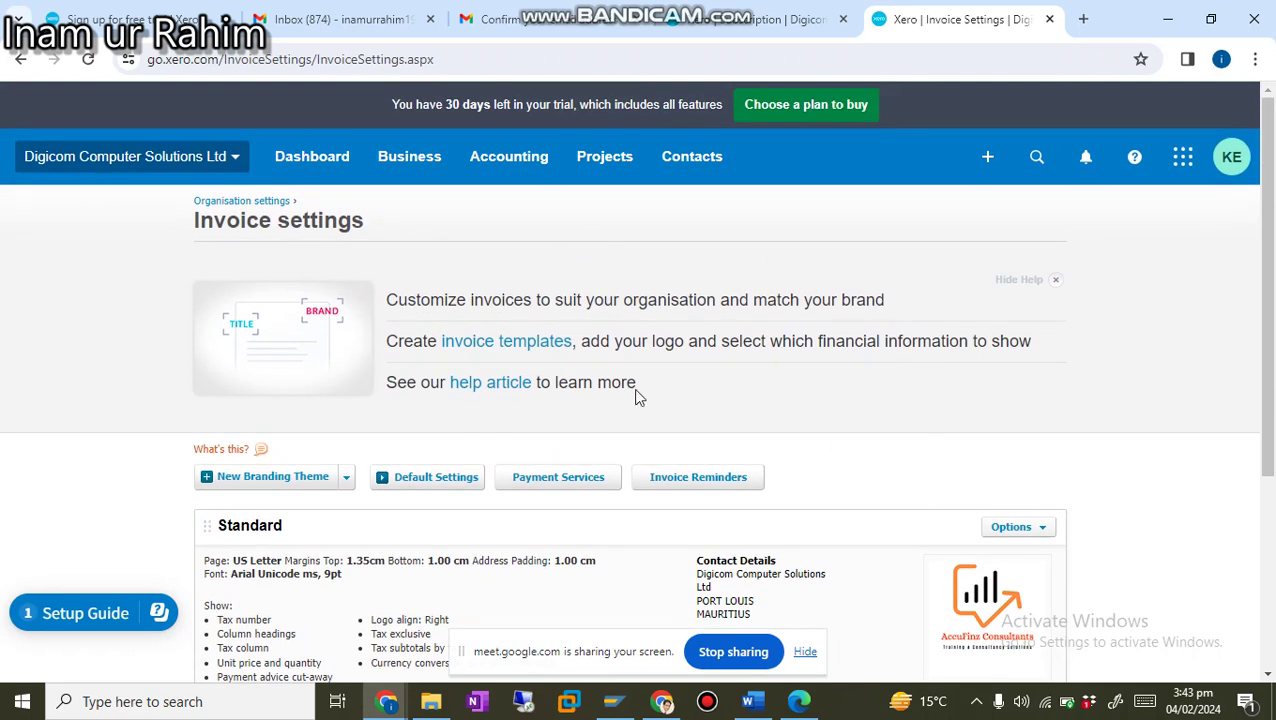
key(F5)
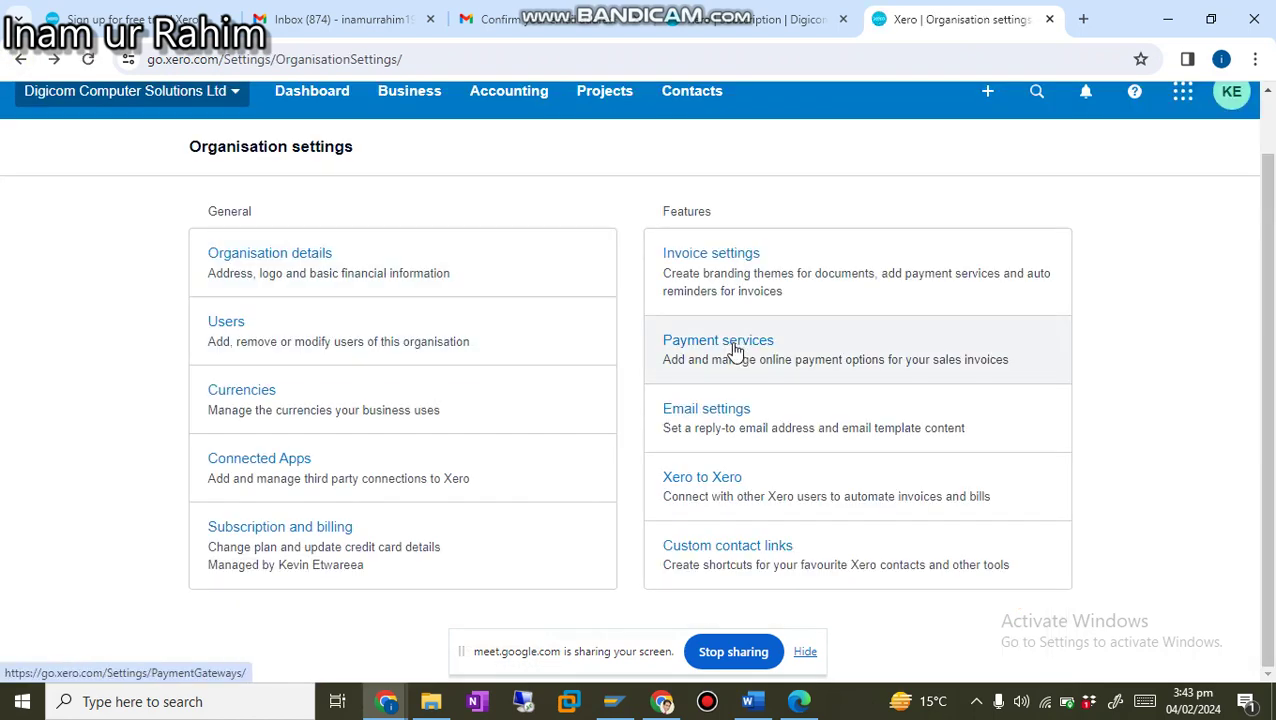
- Open the payment services settings and examine how online payments work and where payment services are added
click(783, 353)
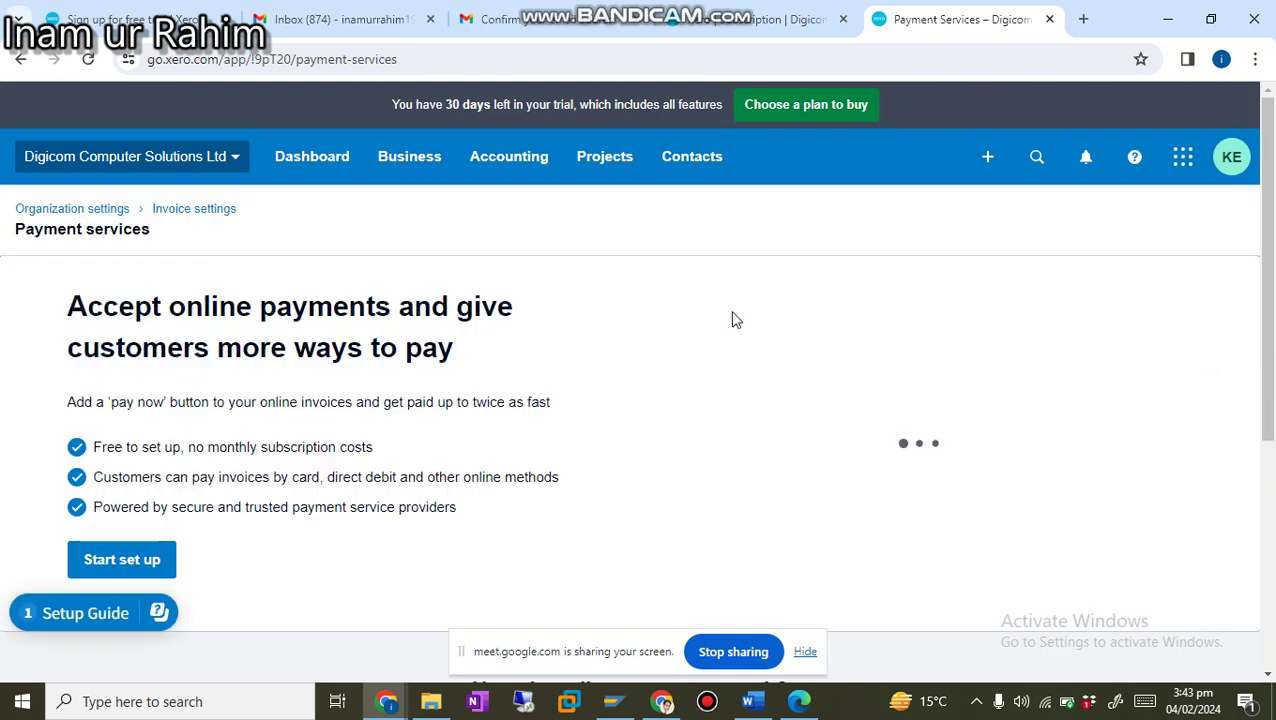
scroll(733, 318, down, 4)
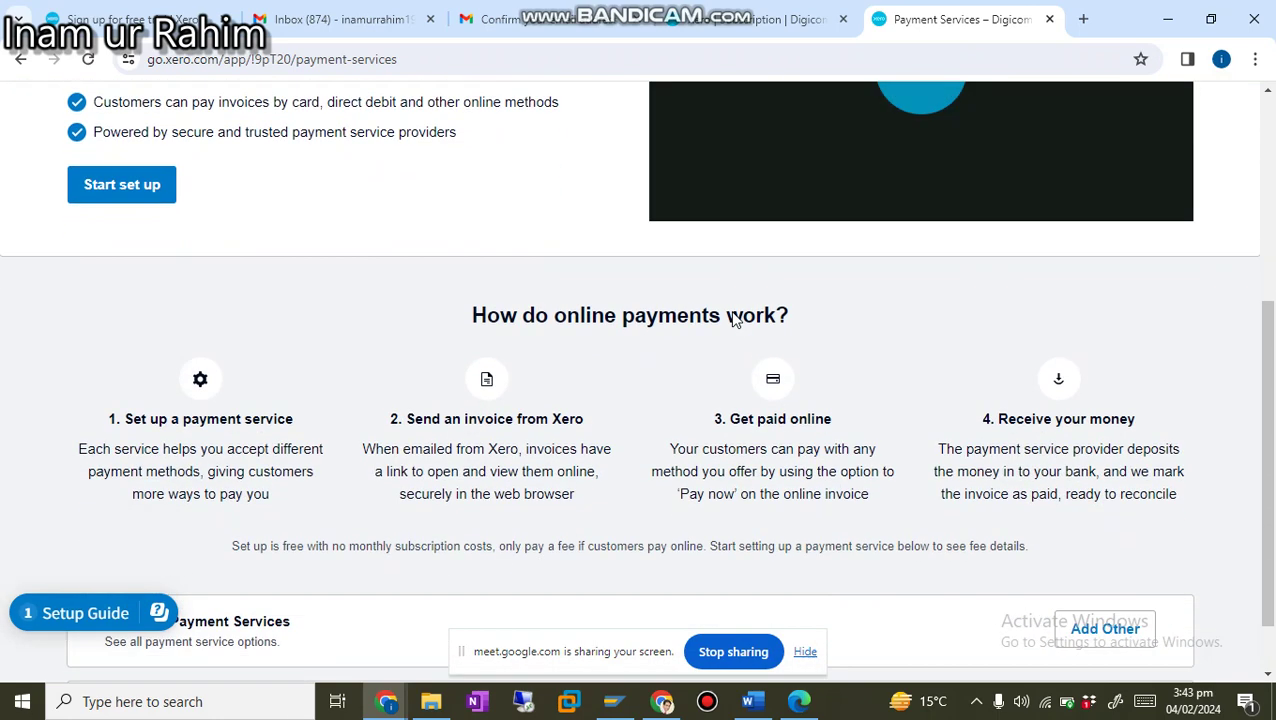
scroll(733, 315, up, 2)
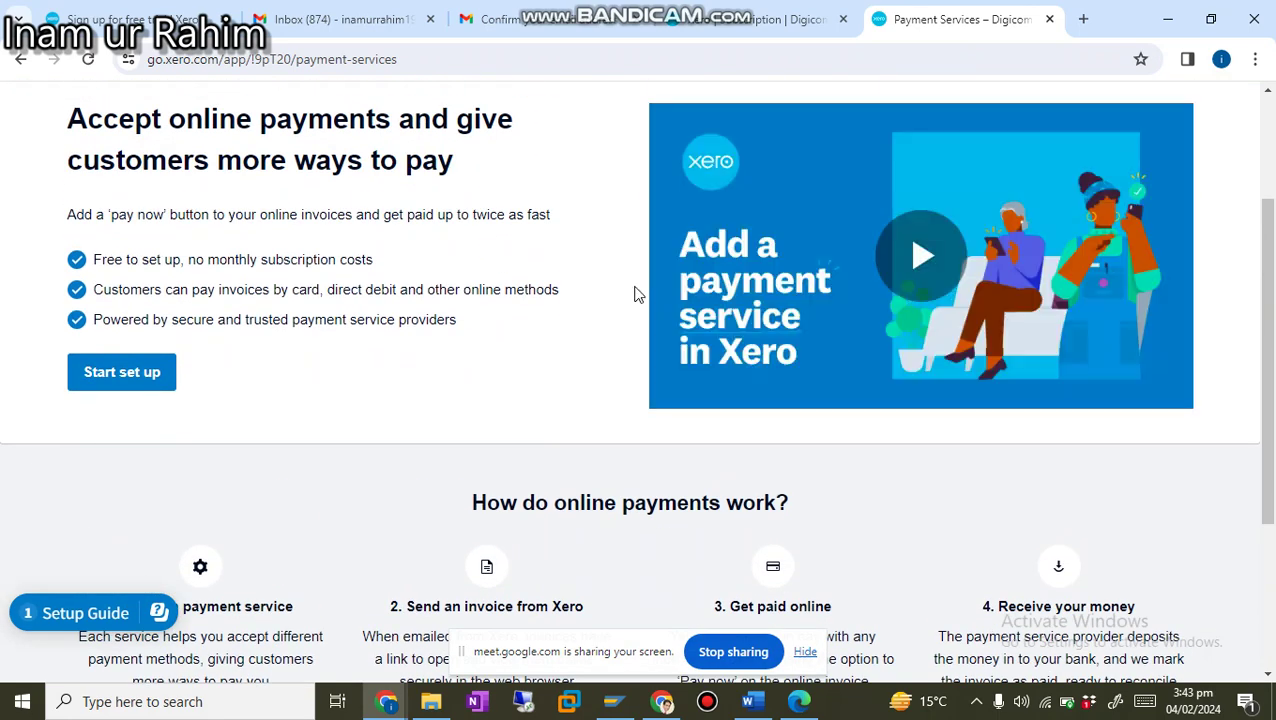
scroll(636, 294, down, 3)
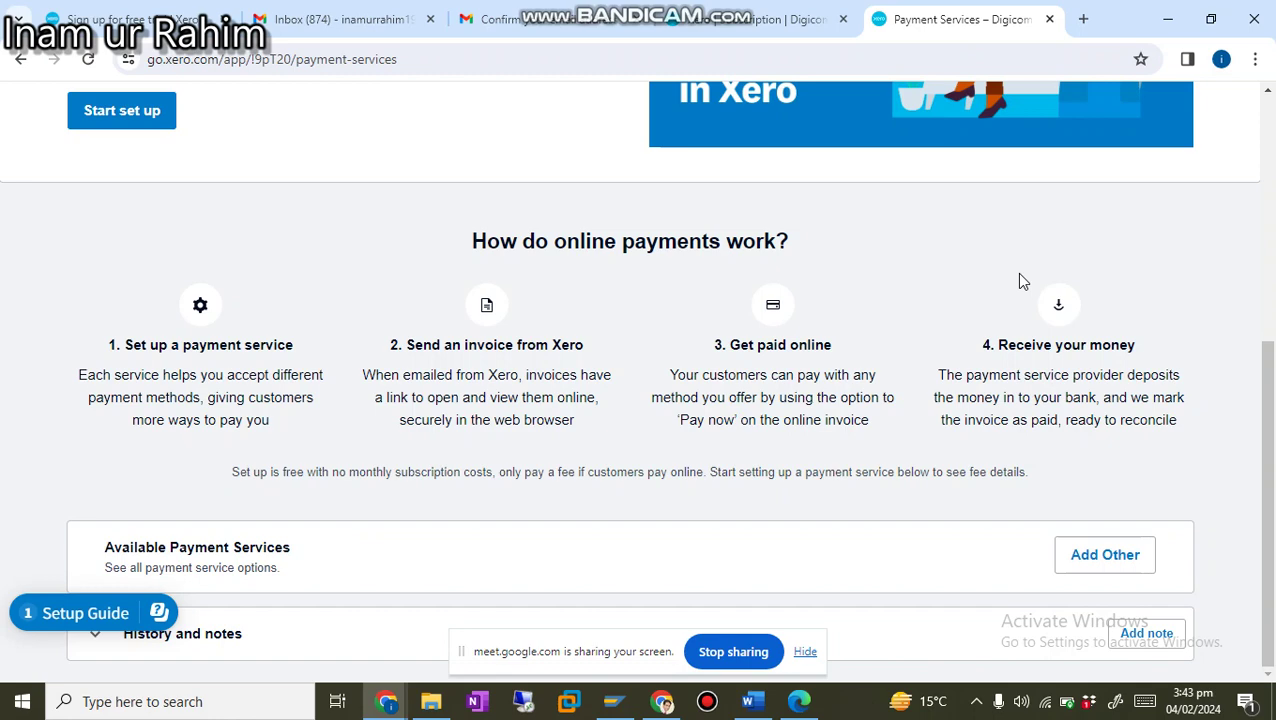
scroll(1019, 273, up, 5)
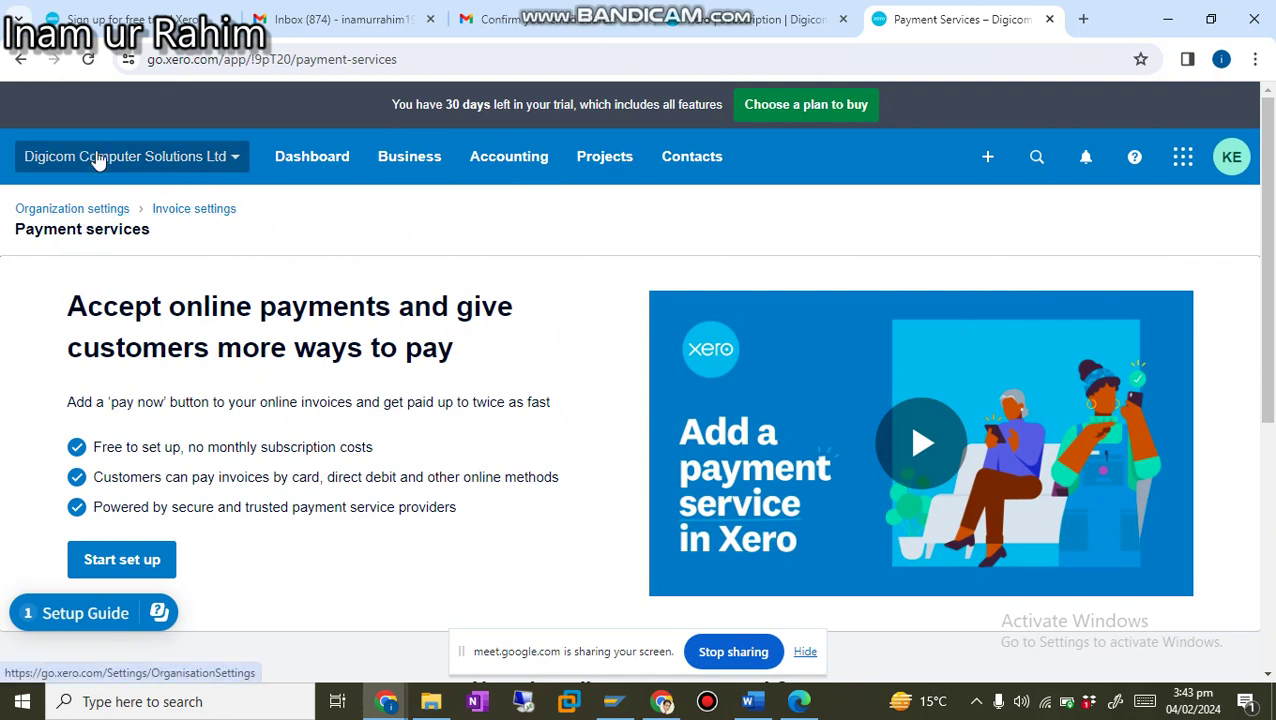
- Return from payment services to the organisation settings and bring the remaining feature settings into view
click(234, 158)
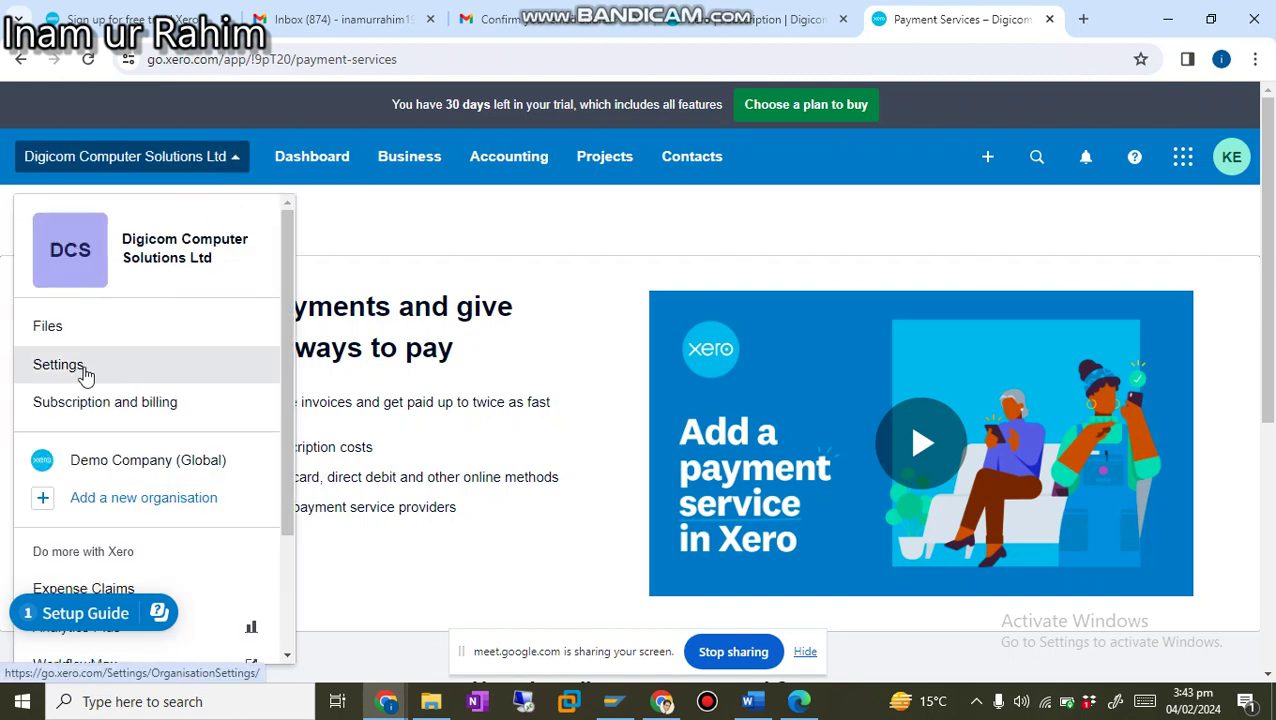
click(490, 214)
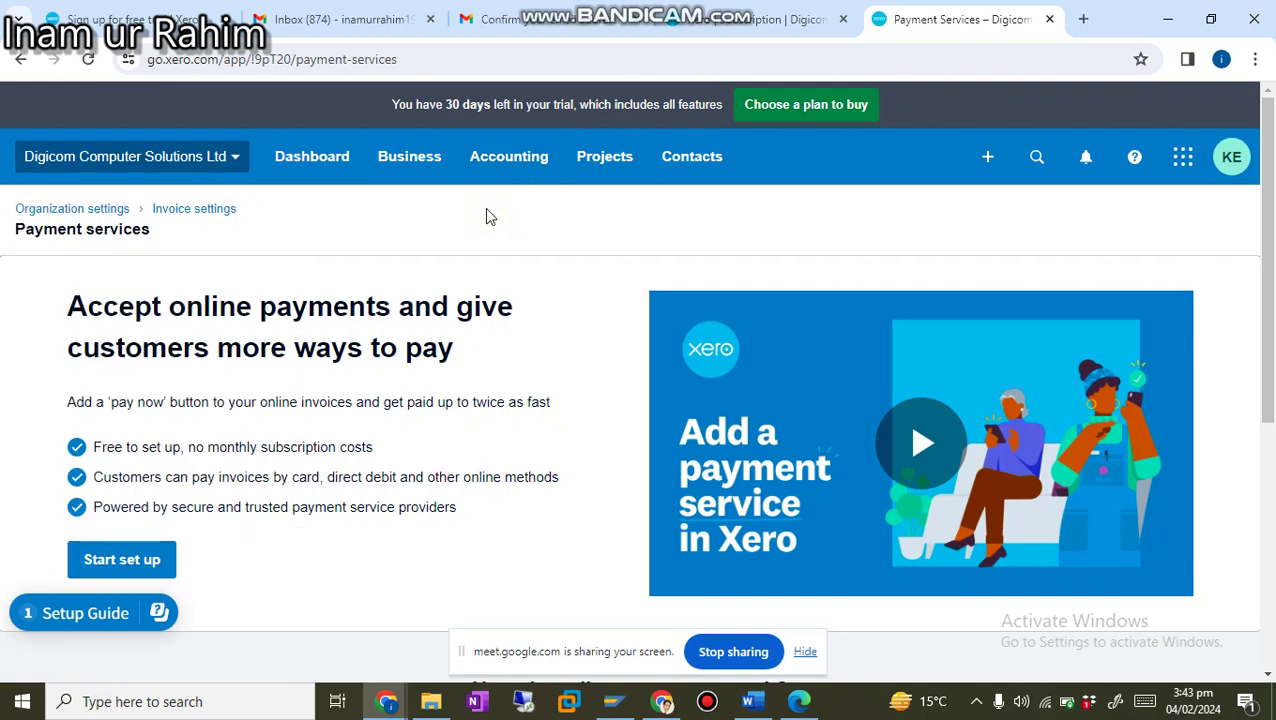
click(86, 213)
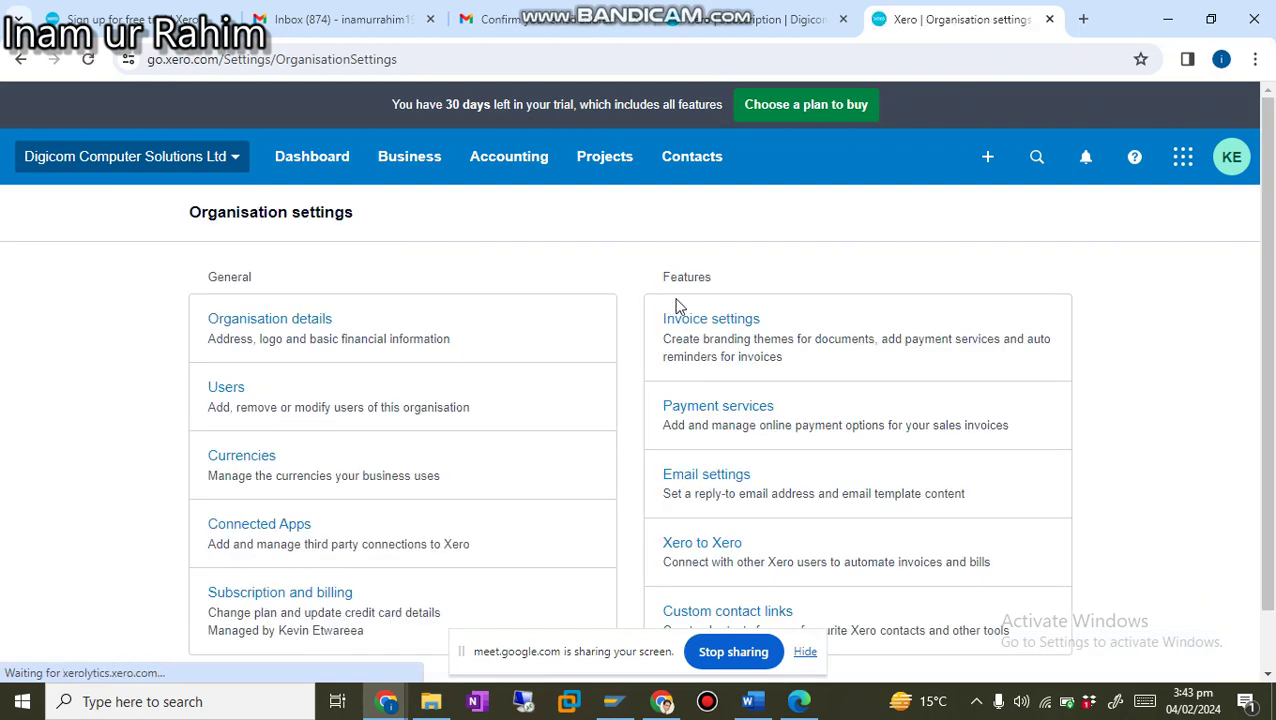
scroll(814, 330, down, 1)
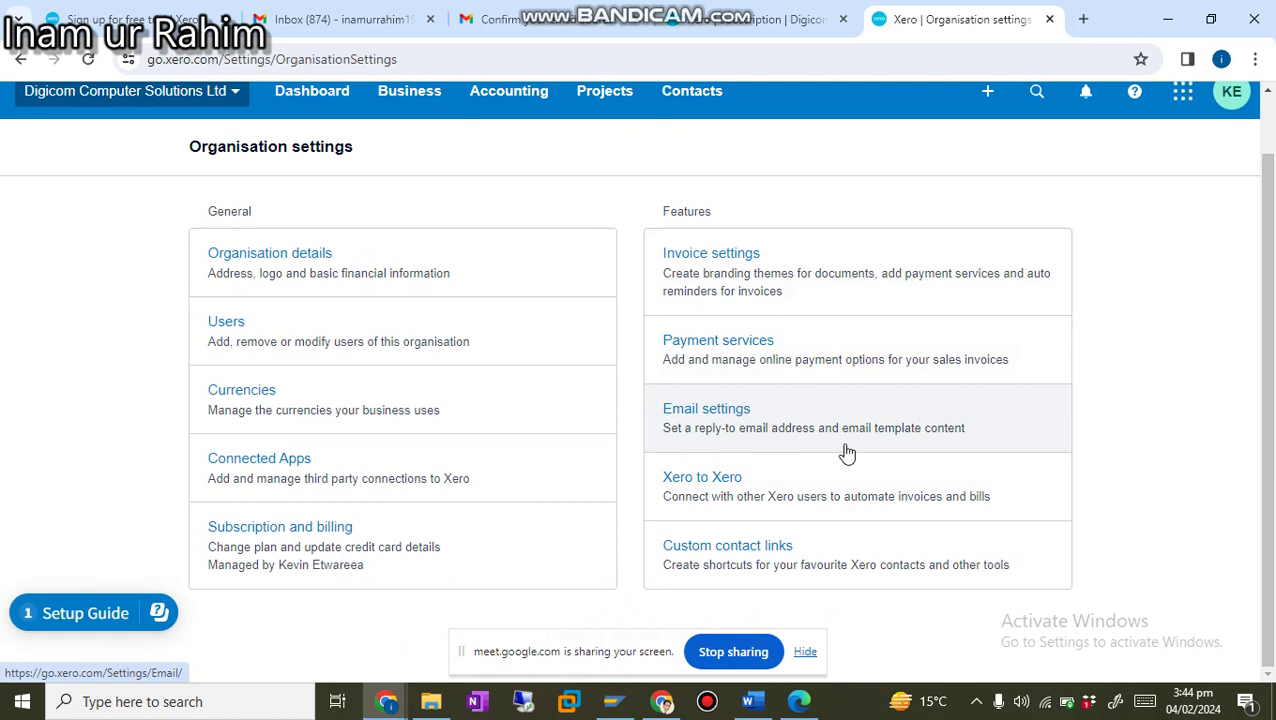
- Review the email address and template options in the email settings, then return to the organisation settings and look over the remaining features
click(706, 418)
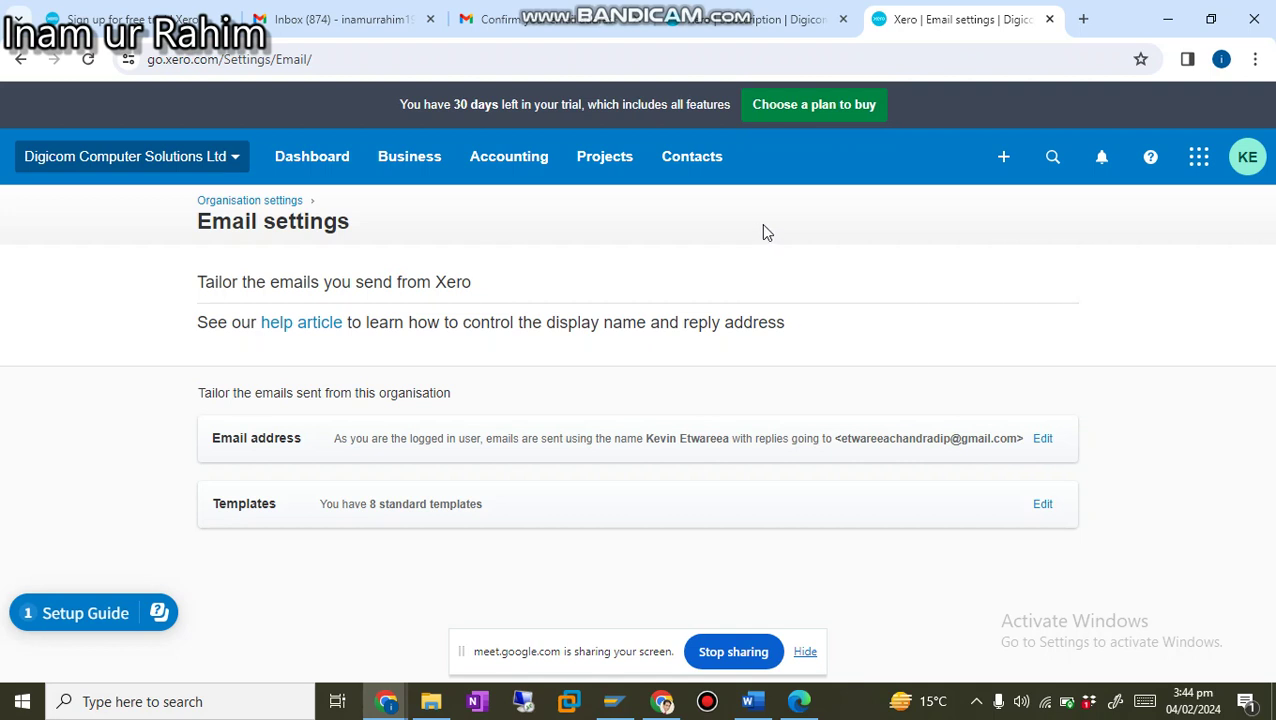
click(233, 160)
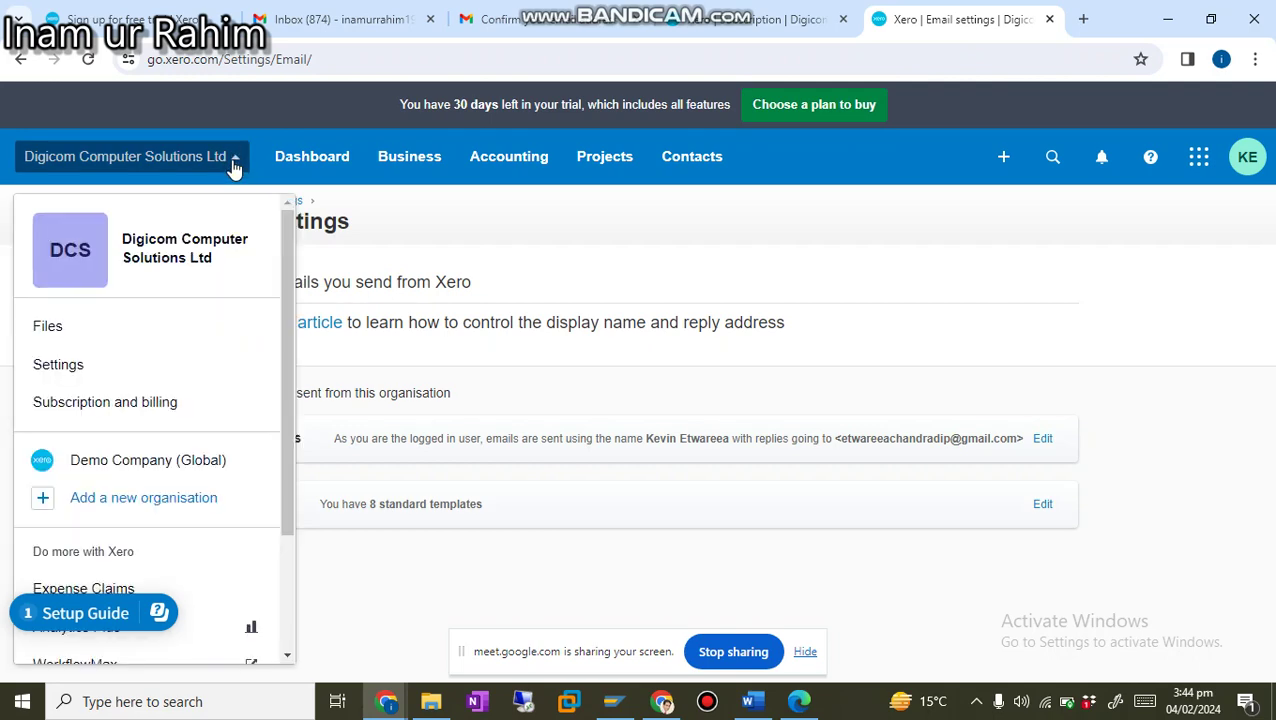
click(584, 256)
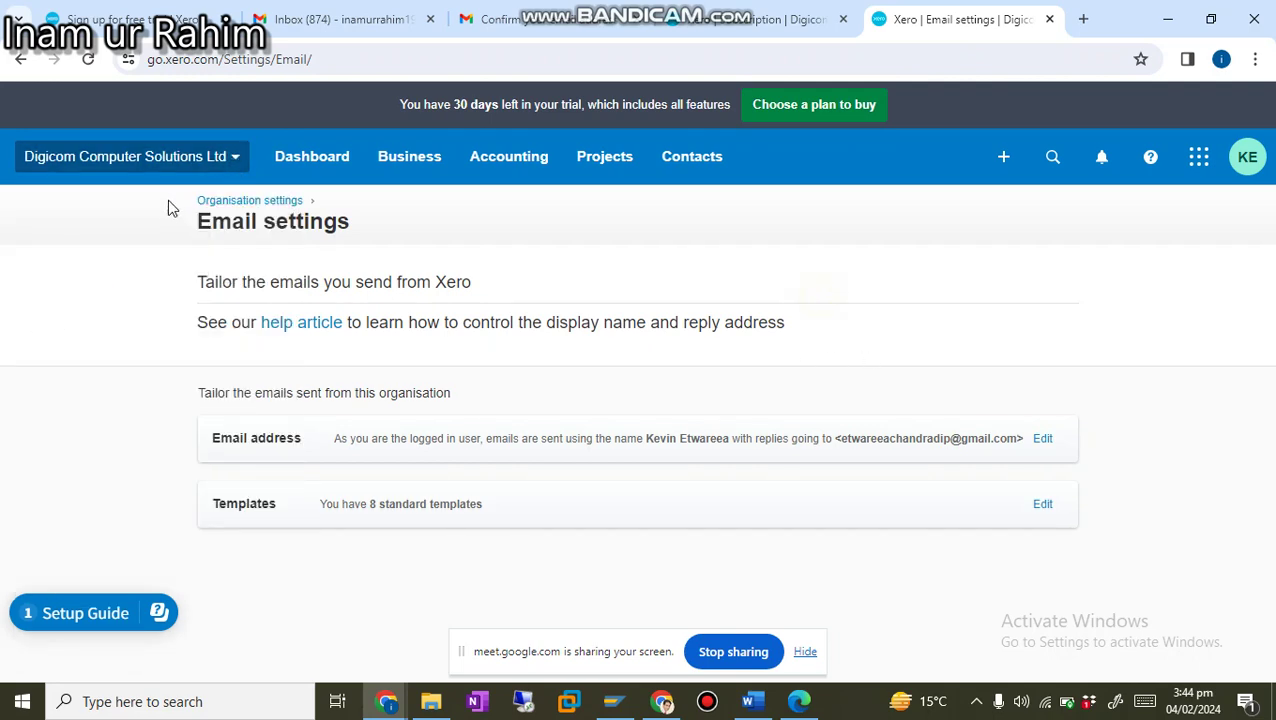
click(268, 201)
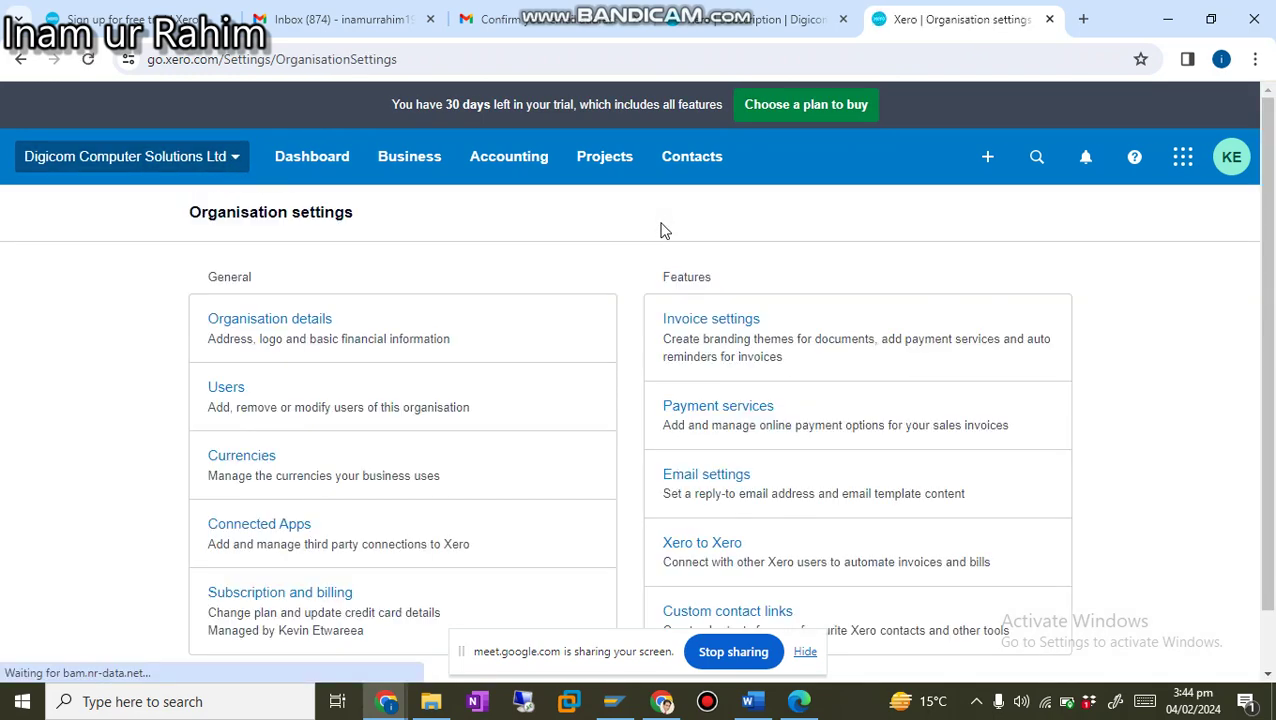
scroll(921, 425, down, 1)
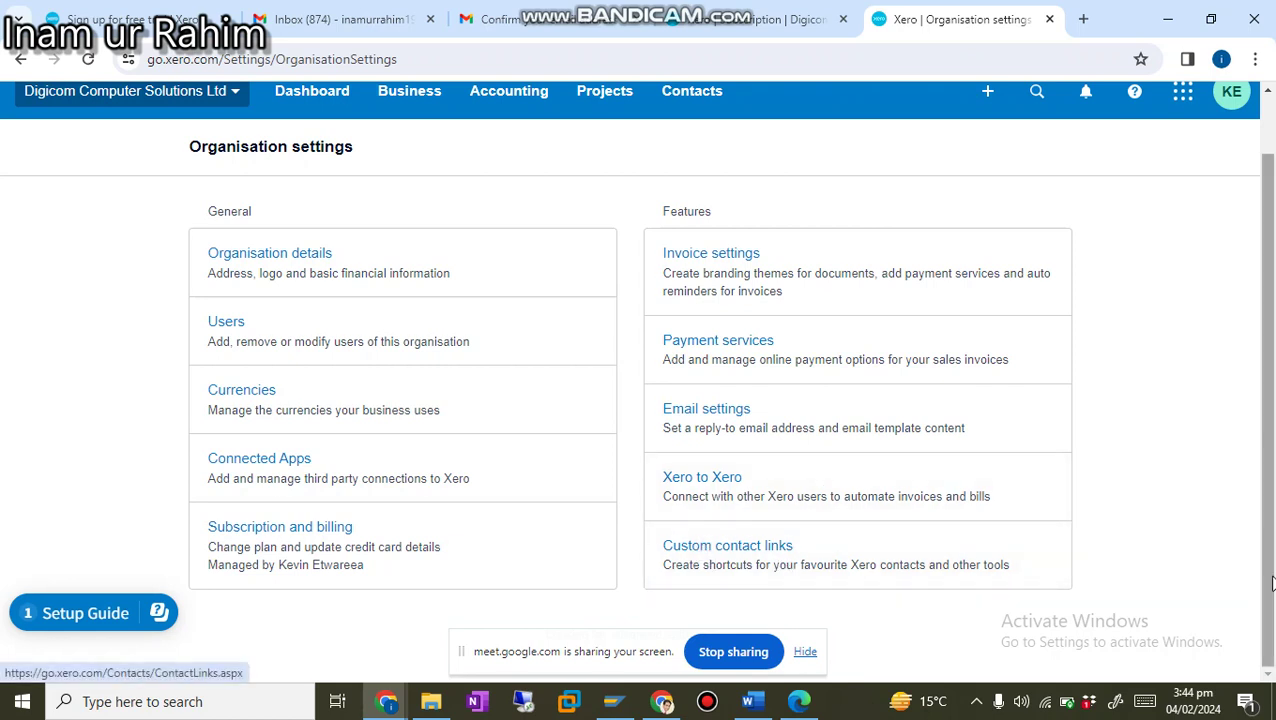
scroll(1207, 455, up, 1)
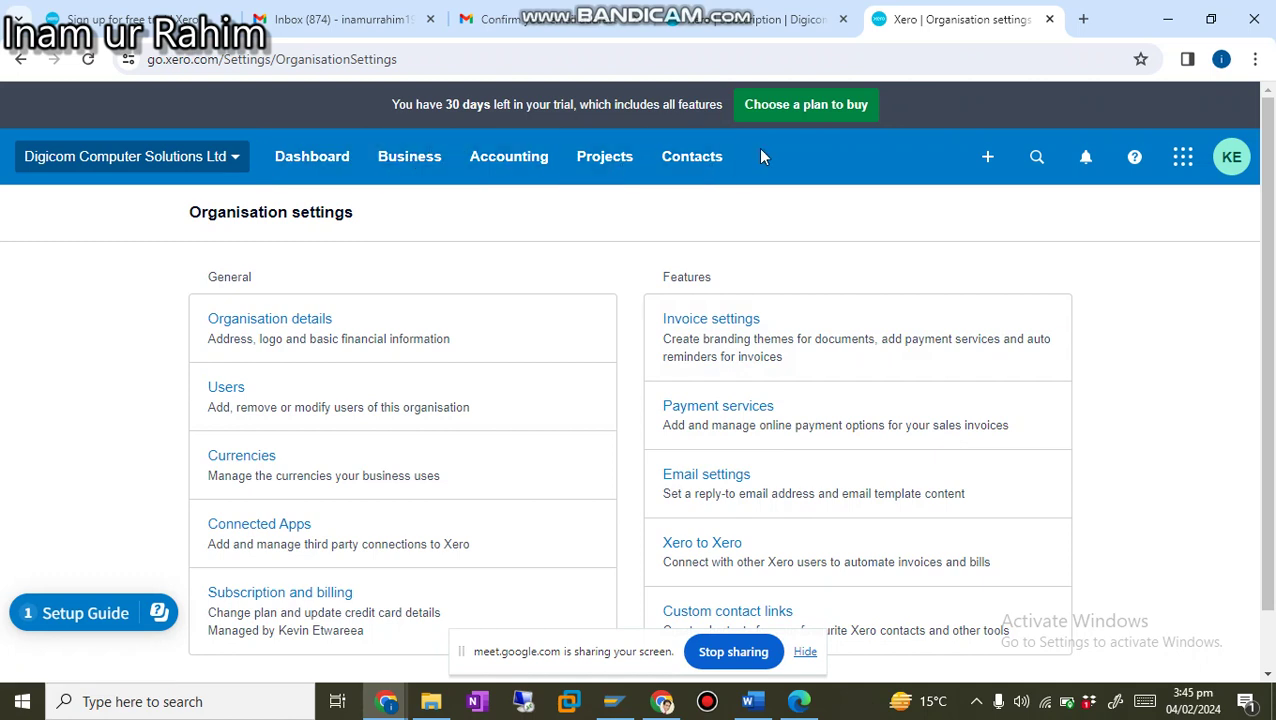
- Open the organisation's dashboard and examine the bank account, invoices owed, cash in and out, and bills to pay sections
click(313, 160)
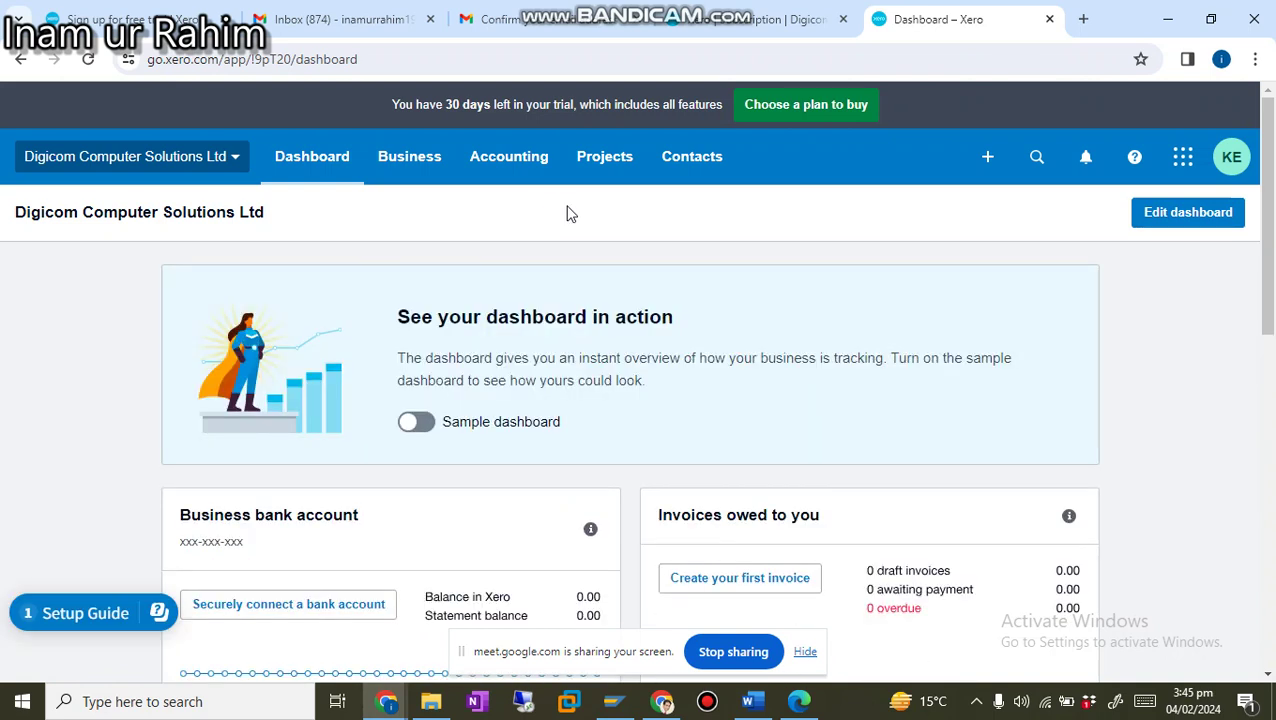
click(1268, 207)
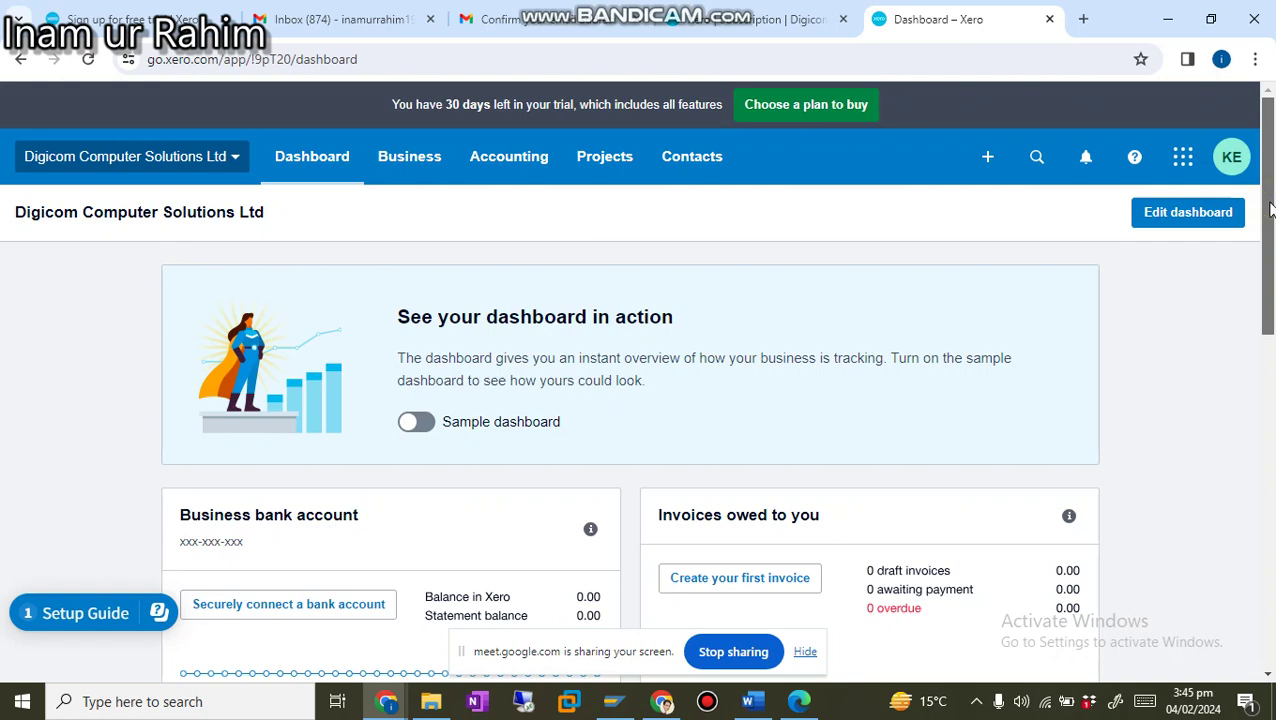
drag(1270, 207, 1270, 240)
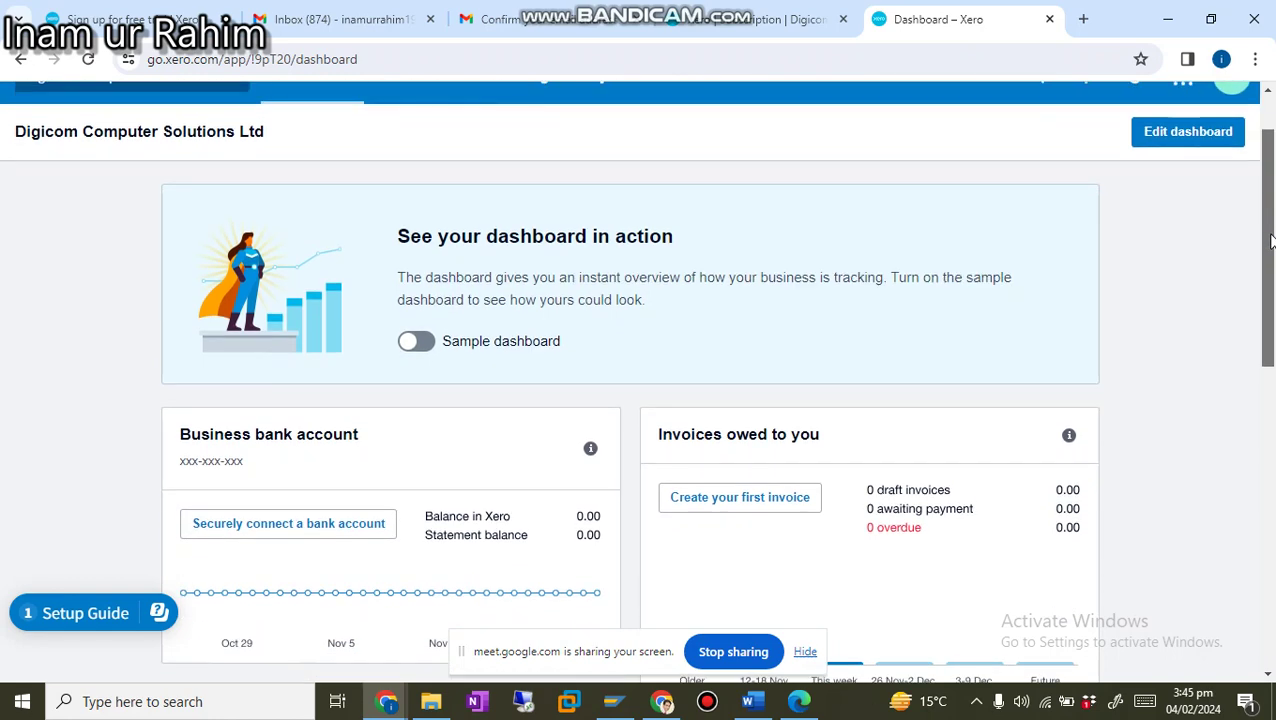
drag(1270, 243, 1268, 302)
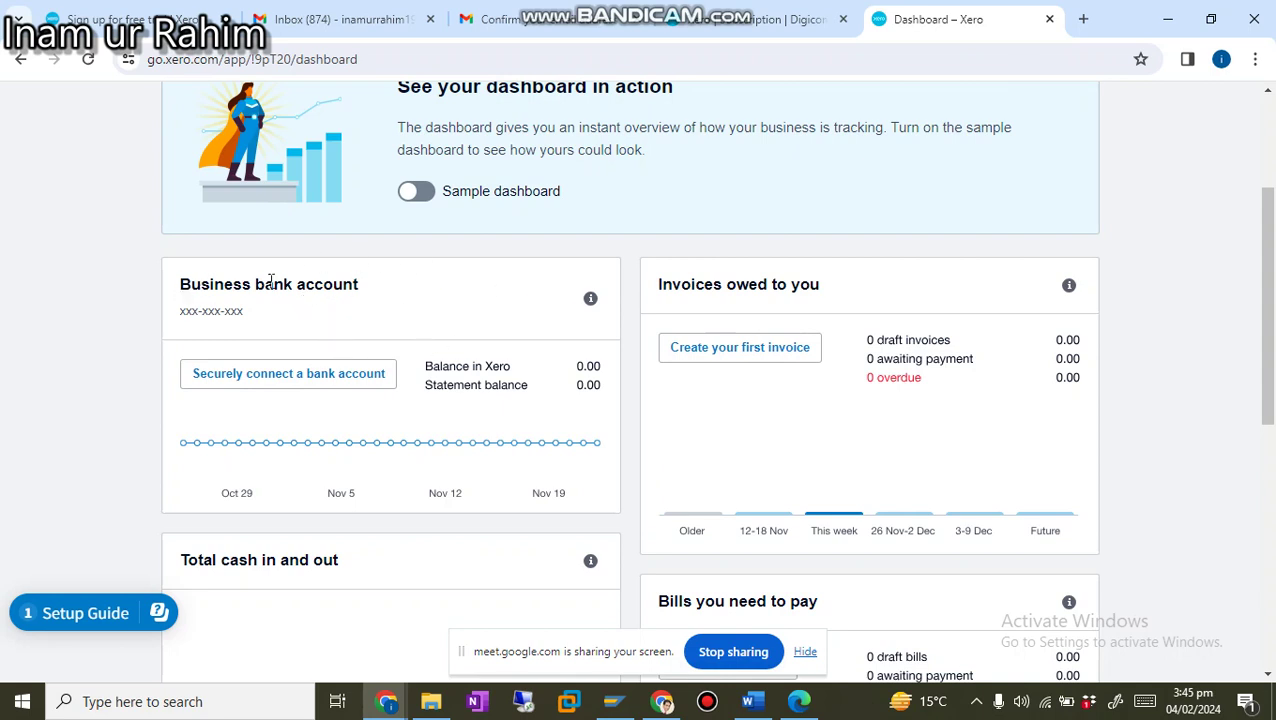
scroll(441, 290, down, 3)
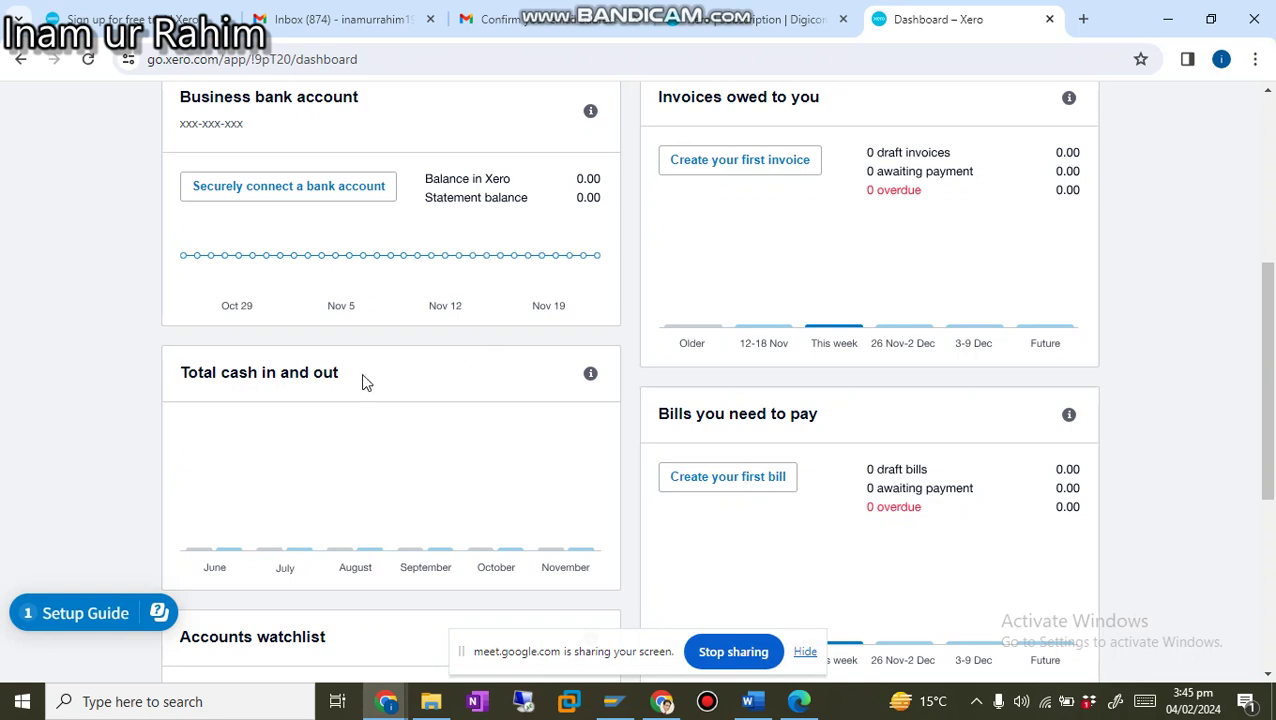
scroll(358, 356, up, 2)
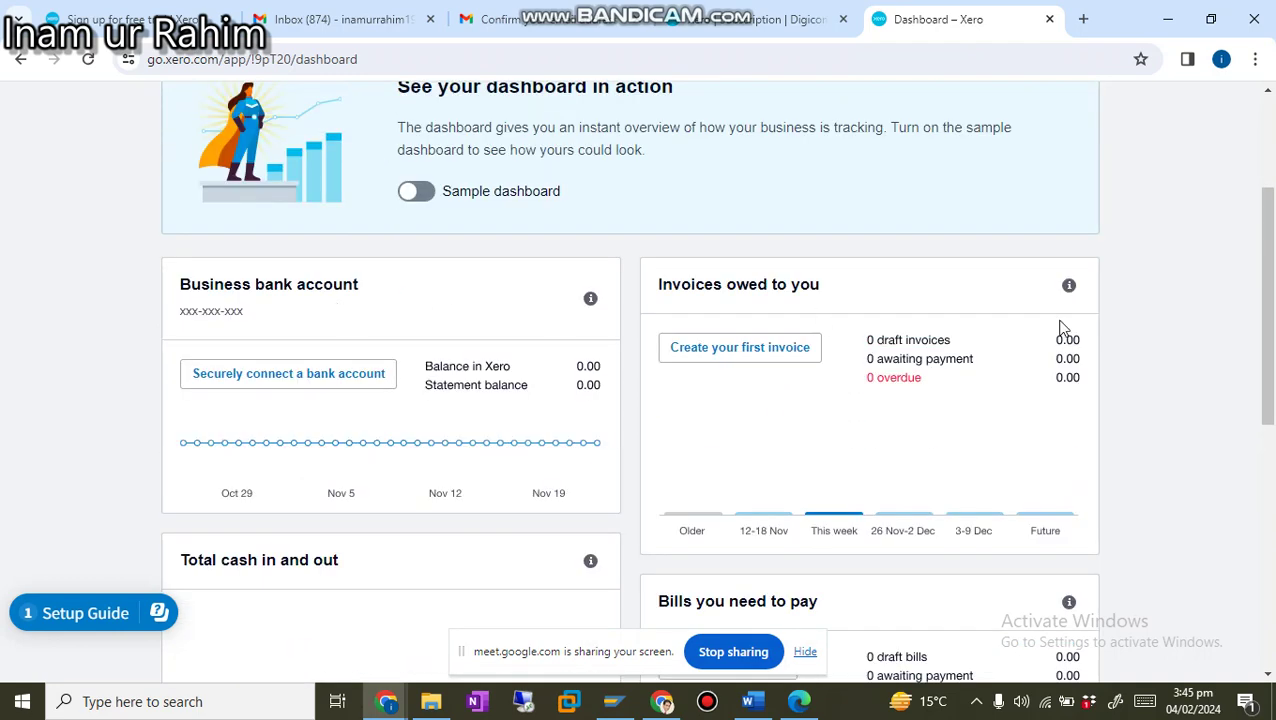
scroll(878, 319, down, 3)
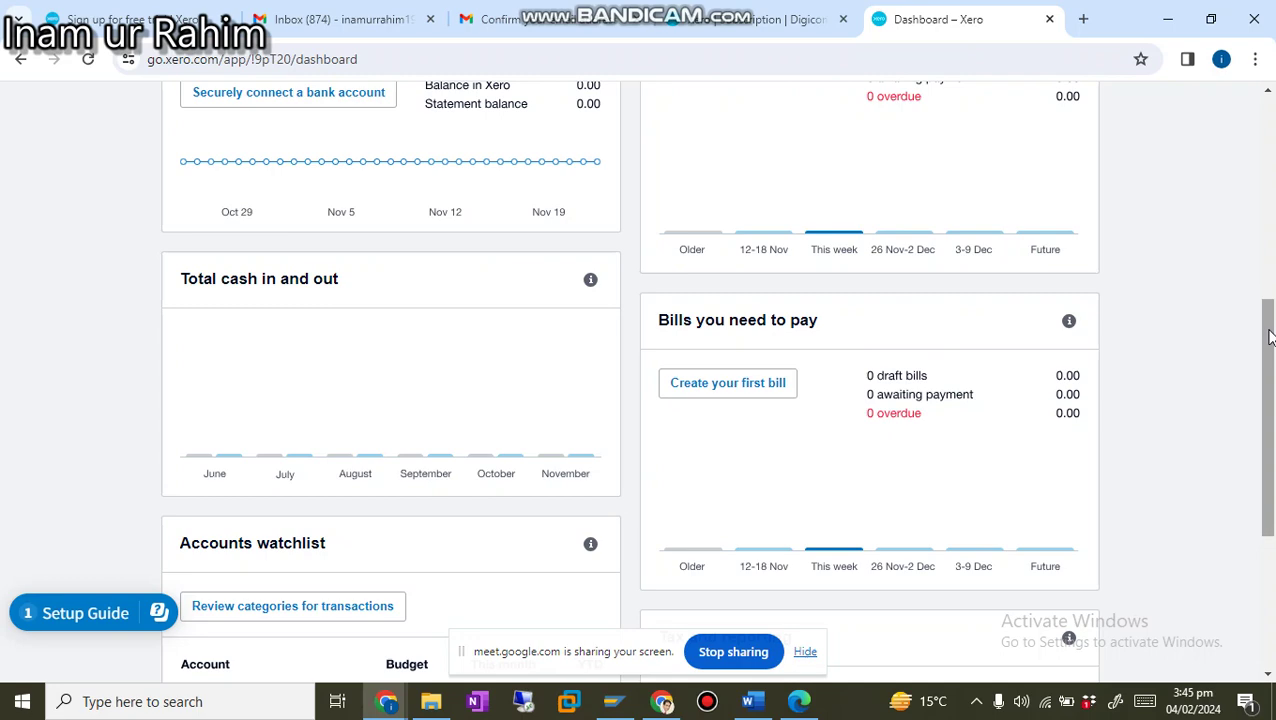
drag(1268, 338, 1272, 275)
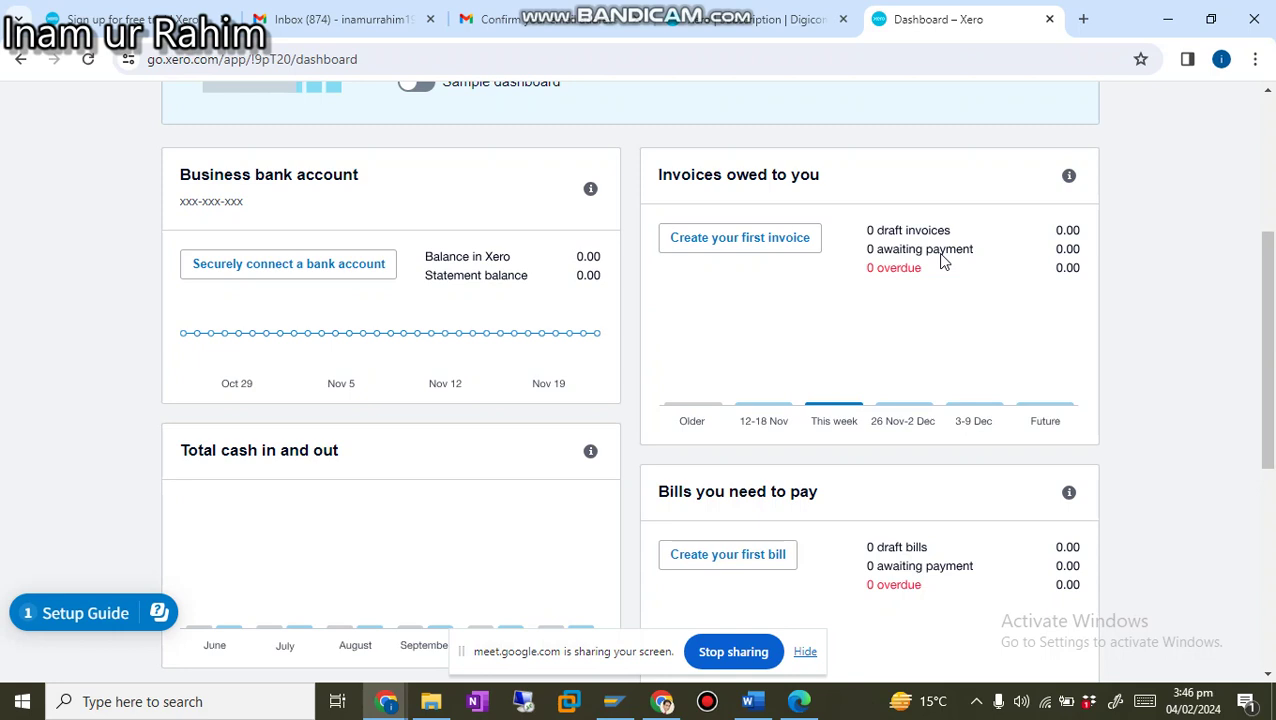
scroll(946, 260, down, 3)
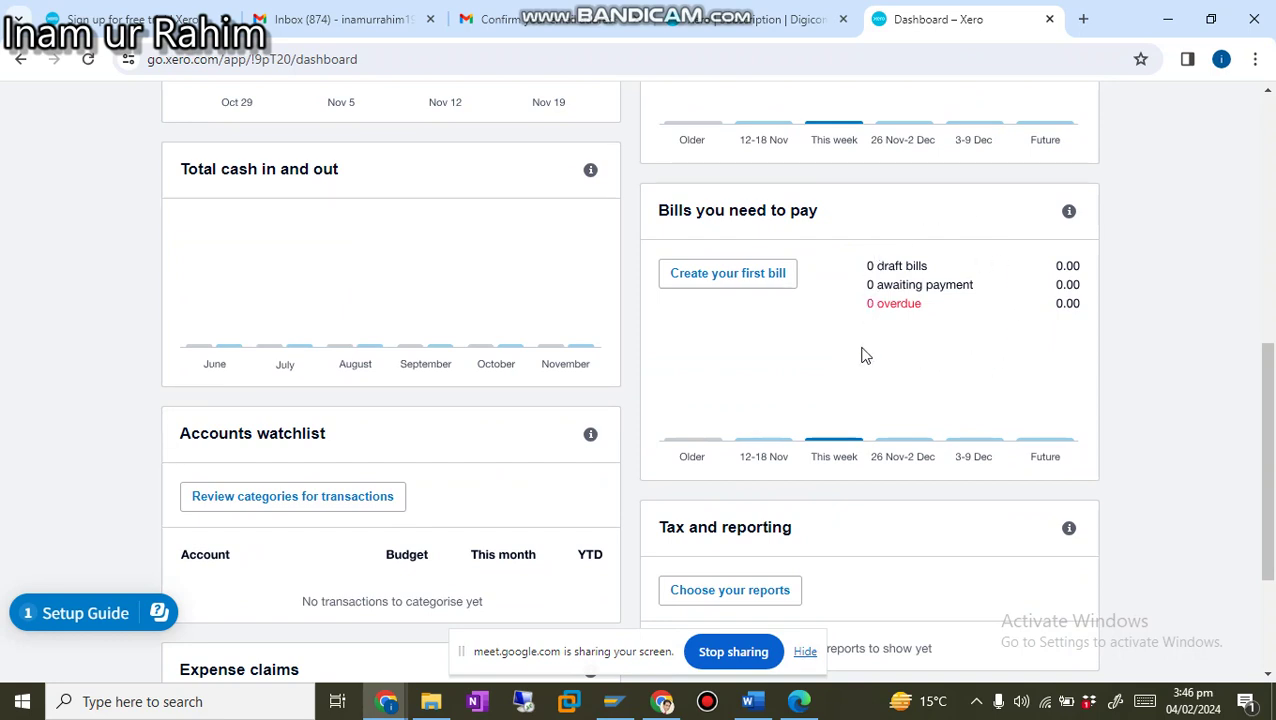
- Add the Sales Tax Report, Profit and Loss and Balance Sheet to the dashboard's Tax and reporting section and save the selection
scroll(862, 353, down, 2)
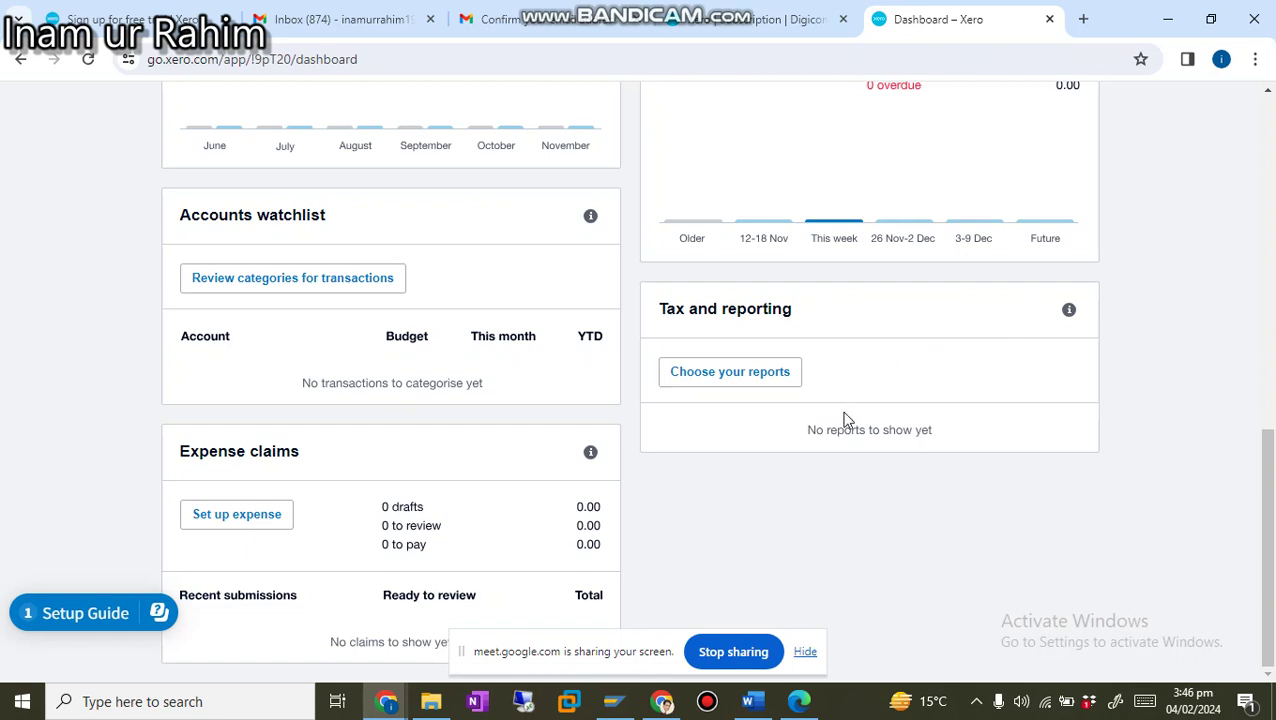
click(768, 386)
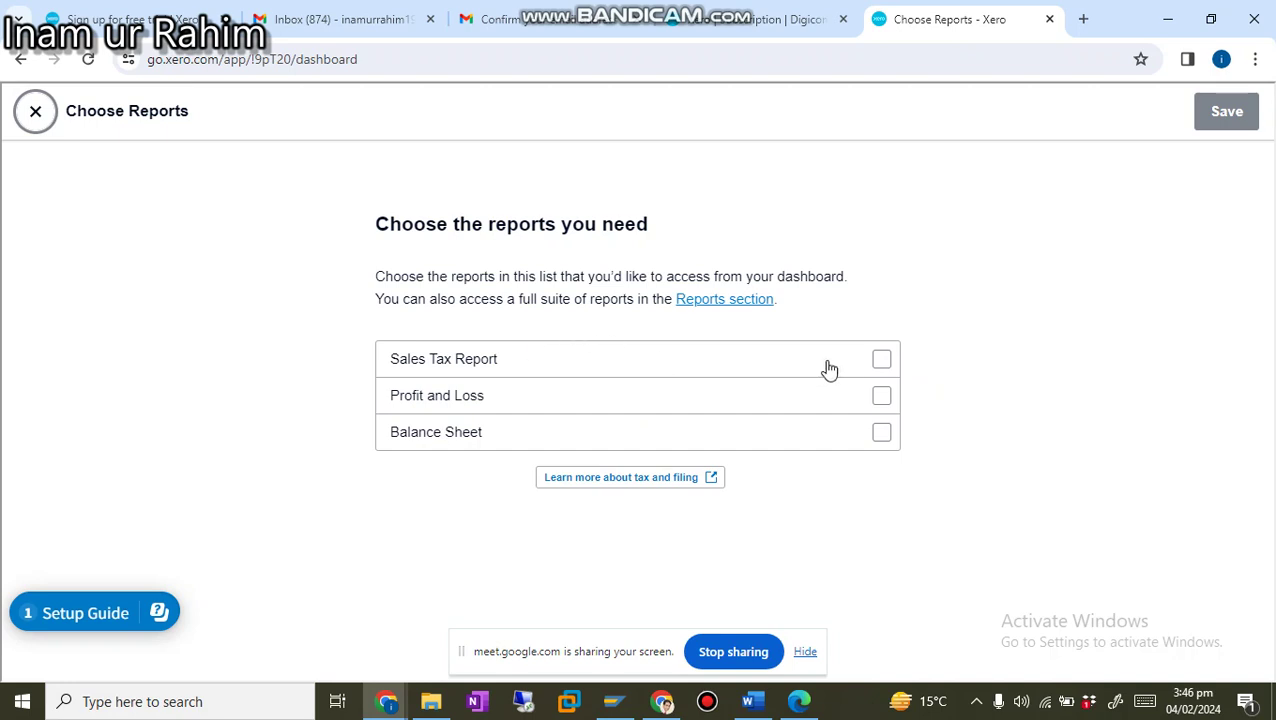
click(880, 362)
click(878, 402)
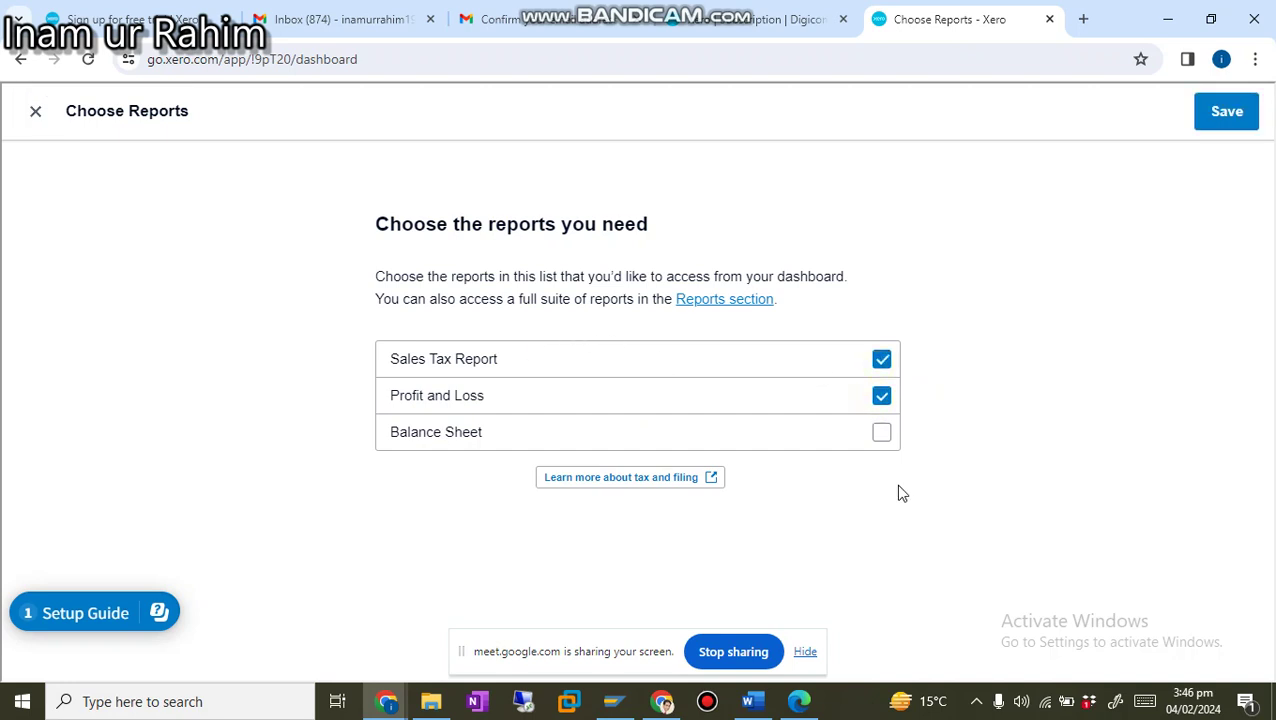
click(881, 433)
click(1218, 113)
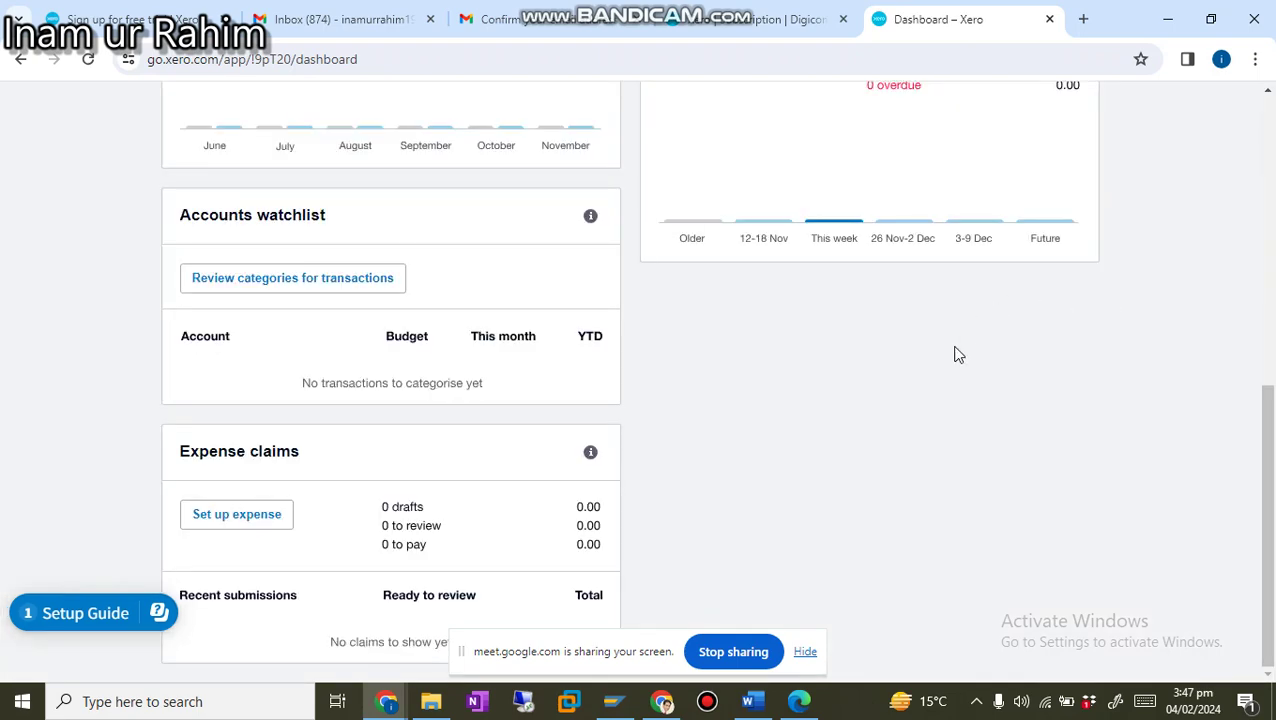
scroll(890, 480, down, 1)
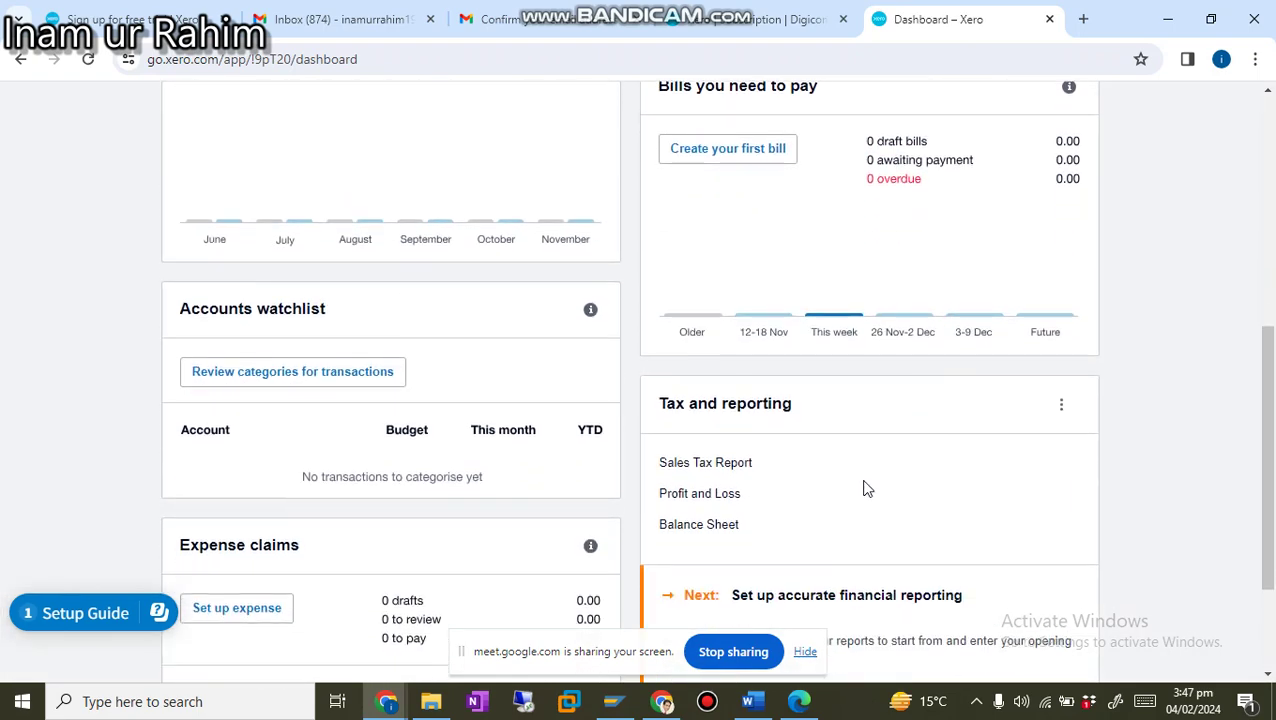
scroll(908, 493, down, 2)
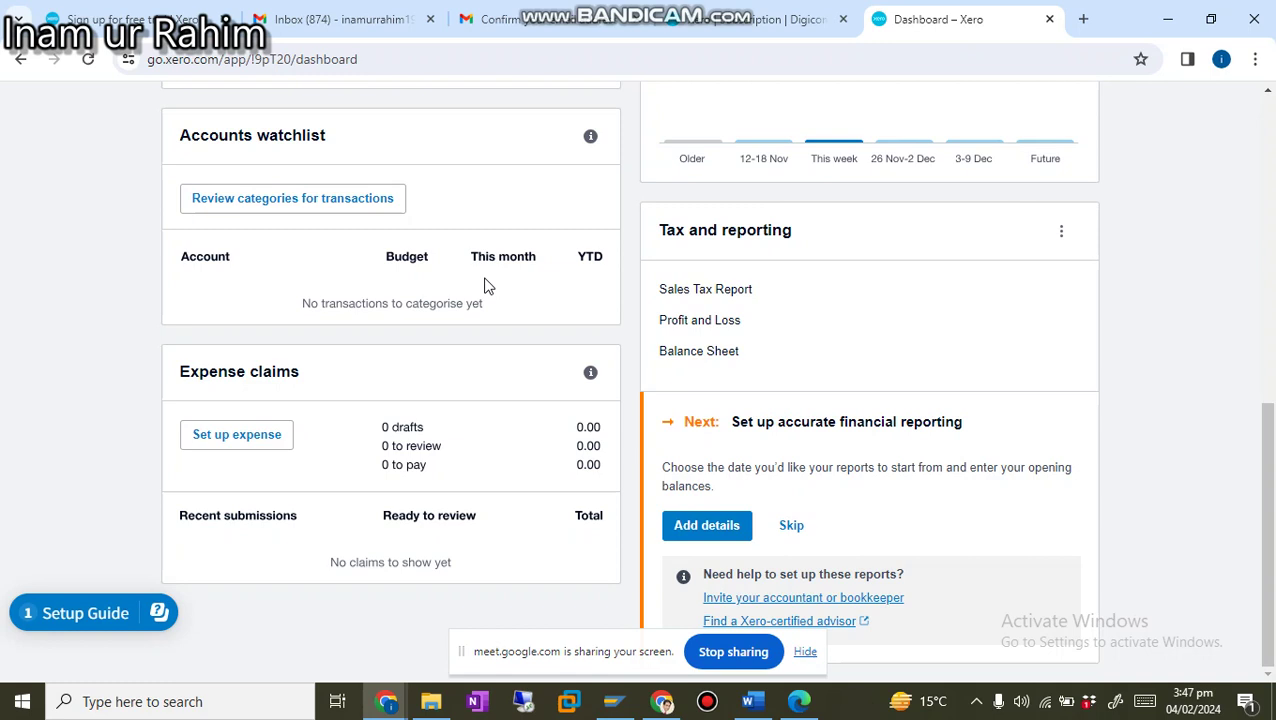
- Review the transaction categories from the Accounts watchlist and star the Sales, Other Revenue and Interest Income revenue accounts
scroll(480, 285, up, 1)
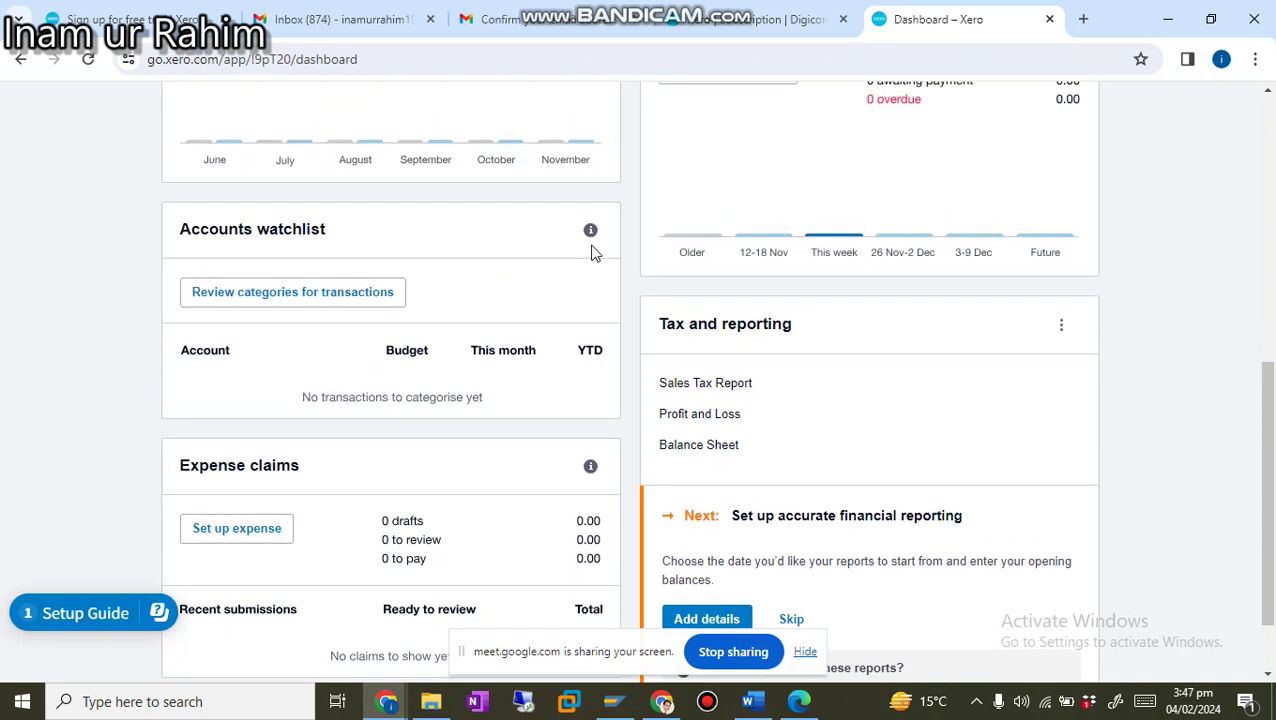
mouse_move(591, 234)
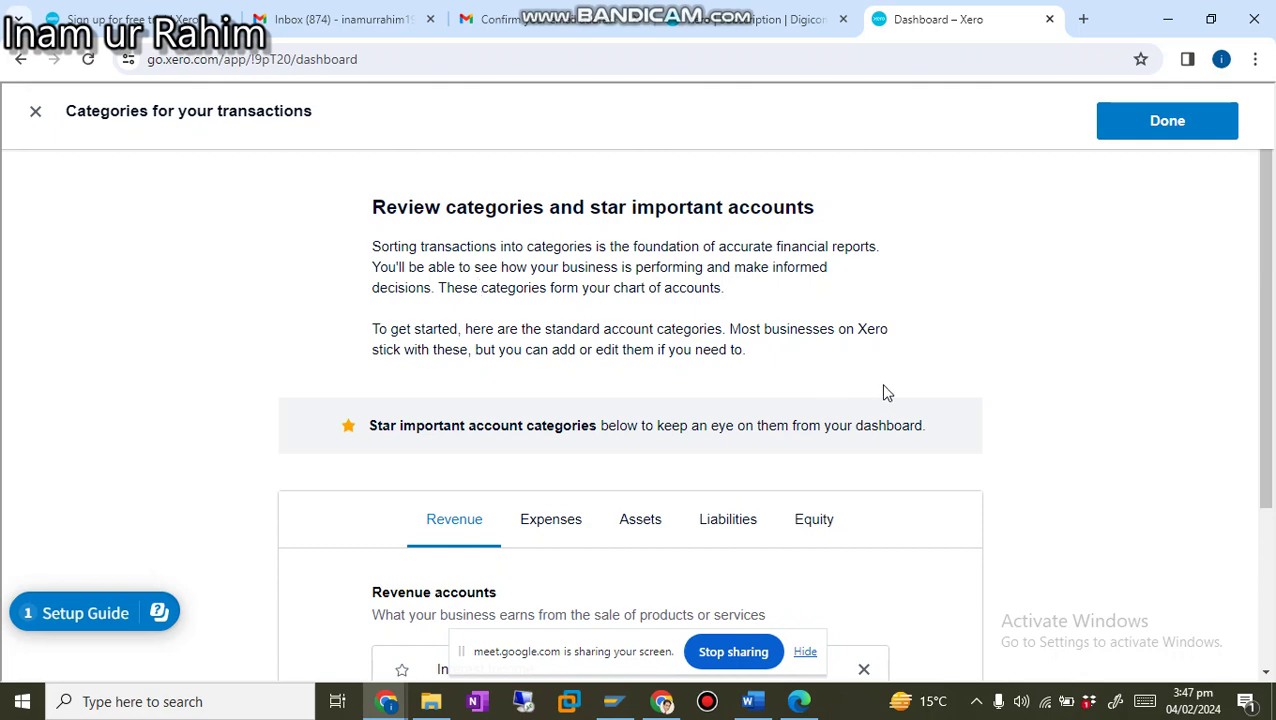
scroll(891, 390, down, 2)
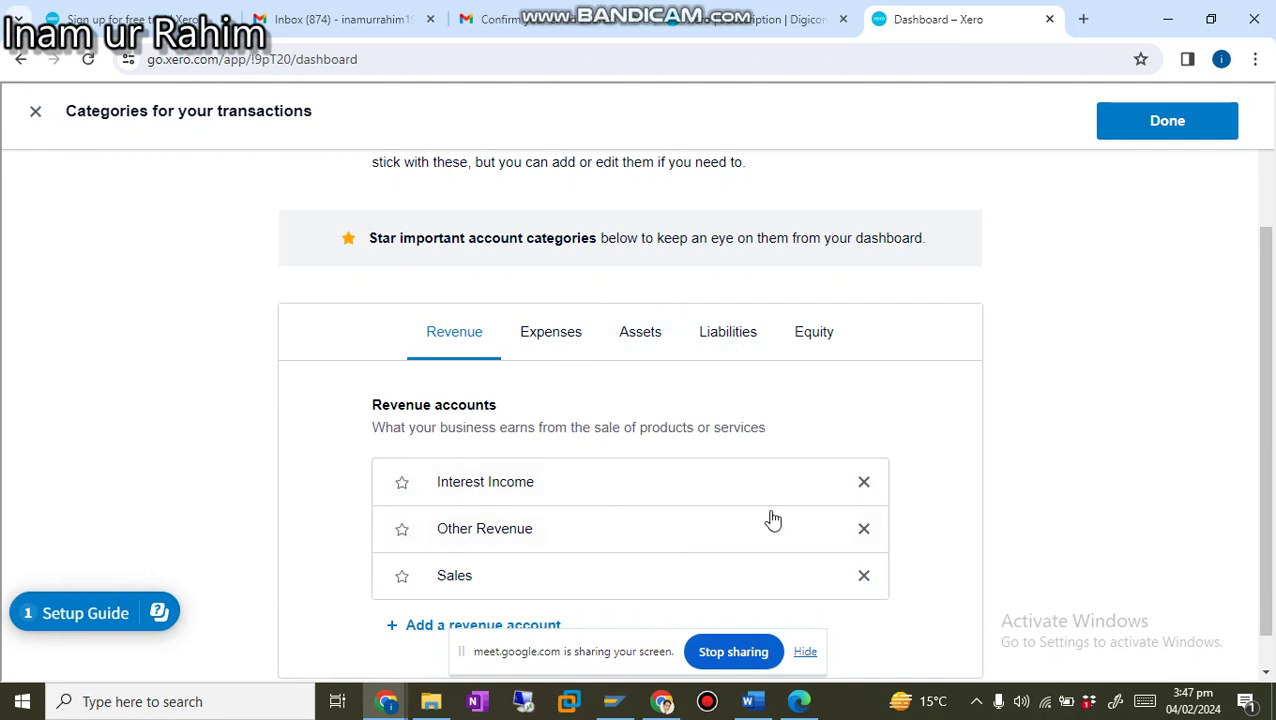
scroll(1166, 525, down, 1)
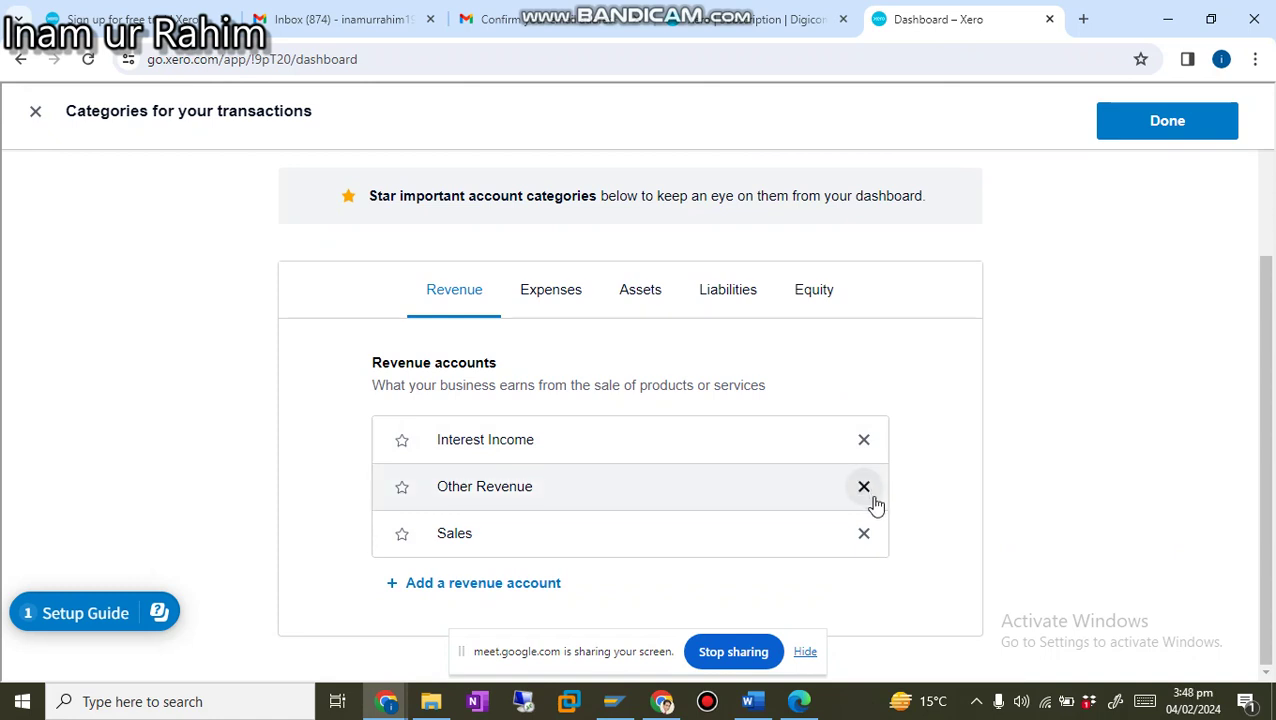
click(401, 535)
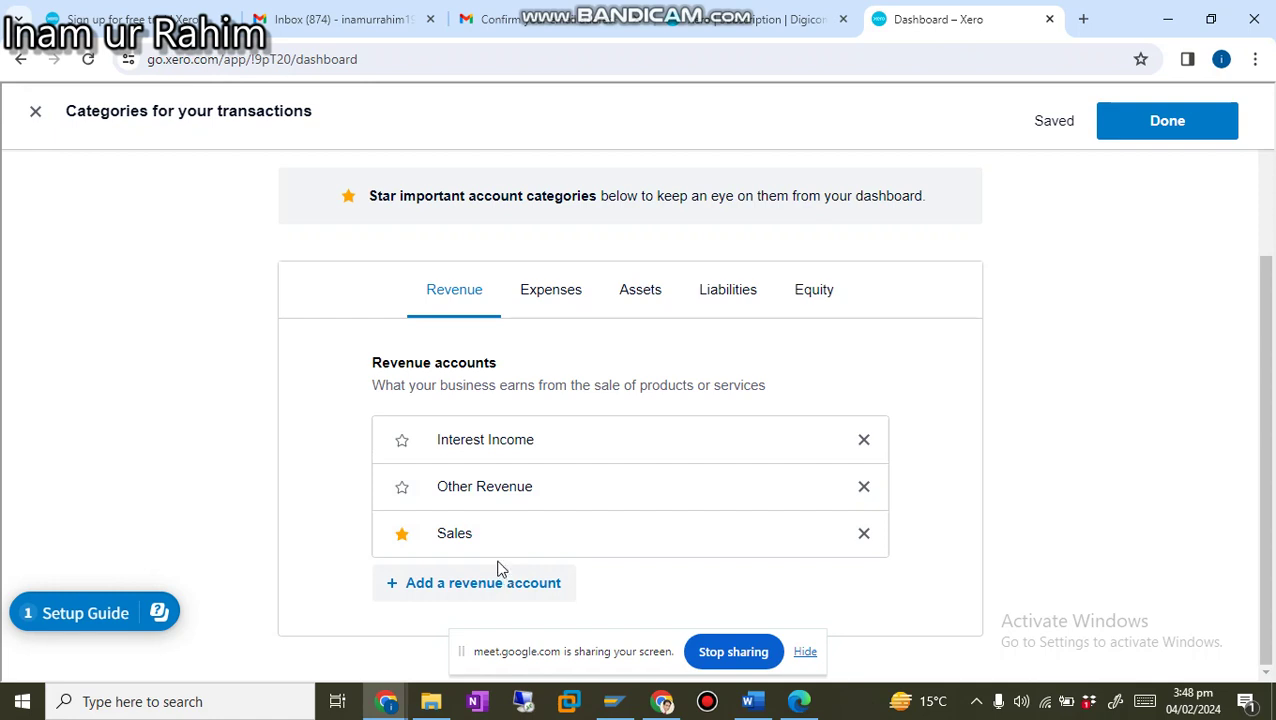
click(401, 488)
click(403, 444)
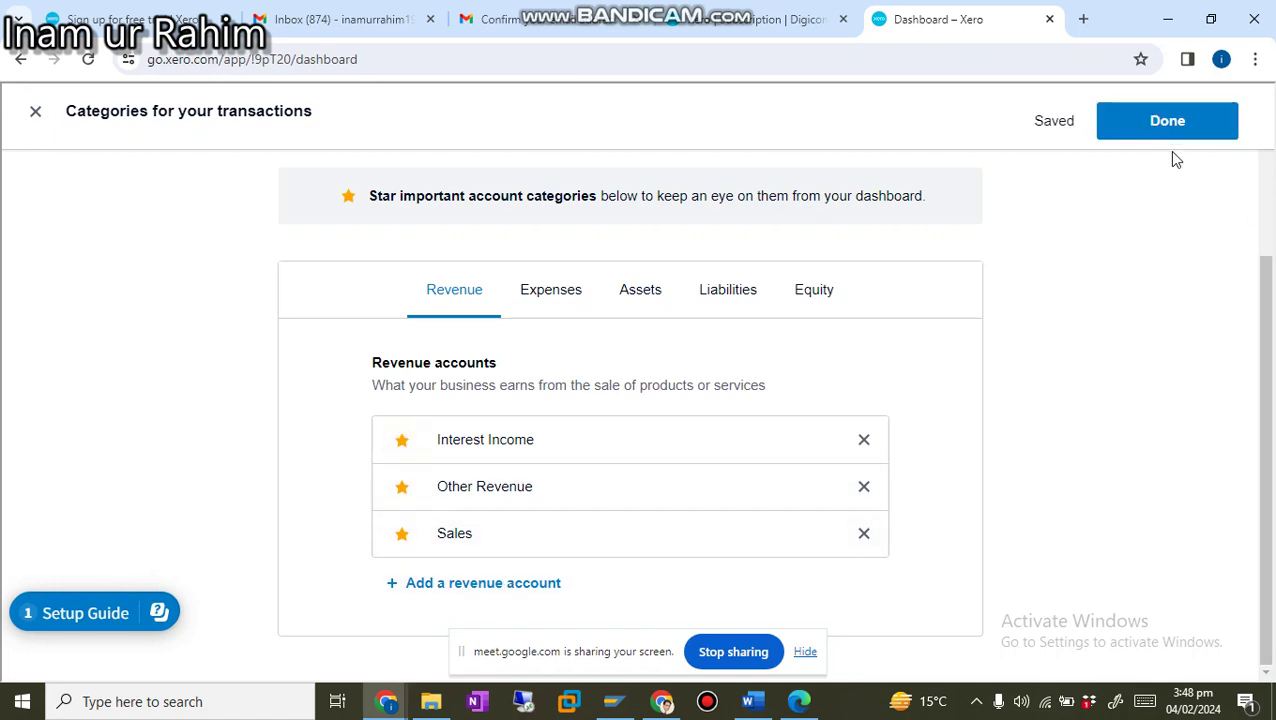
click(1181, 132)
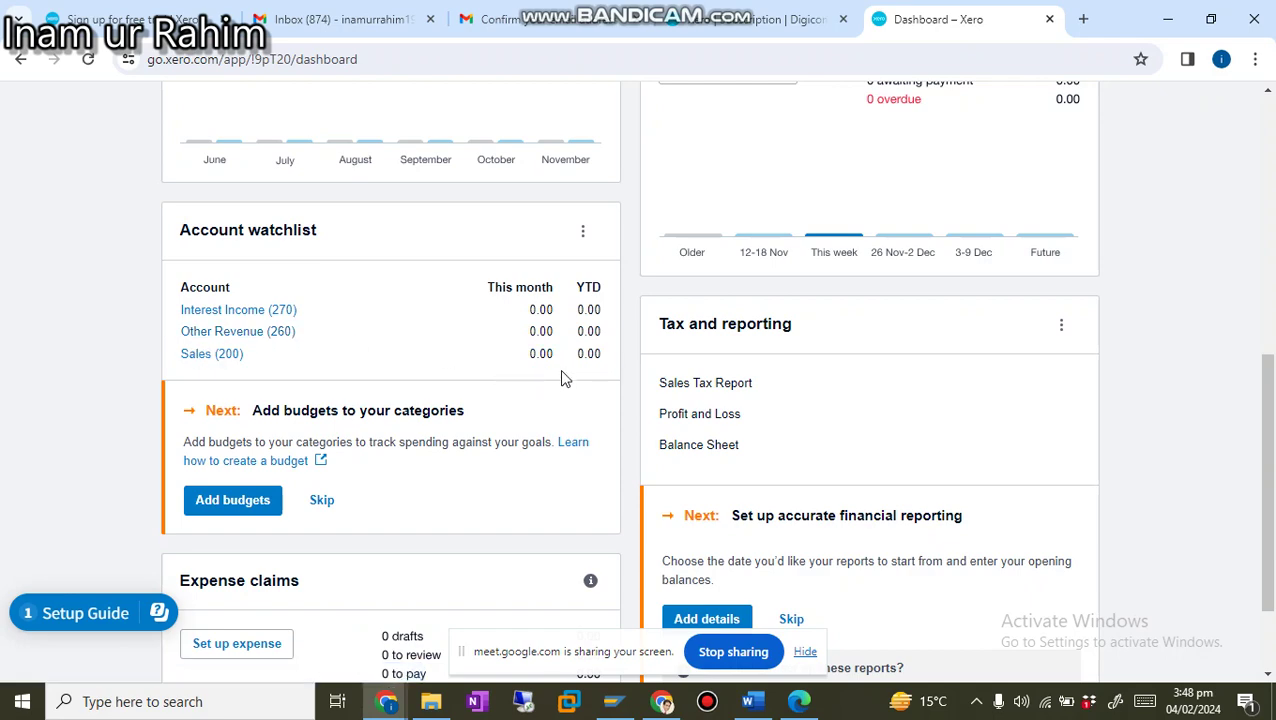
- Open the expense setup page from the dashboard's Expense claims section and review the reasons for using Xero Expenses
scroll(563, 378, down, 2)
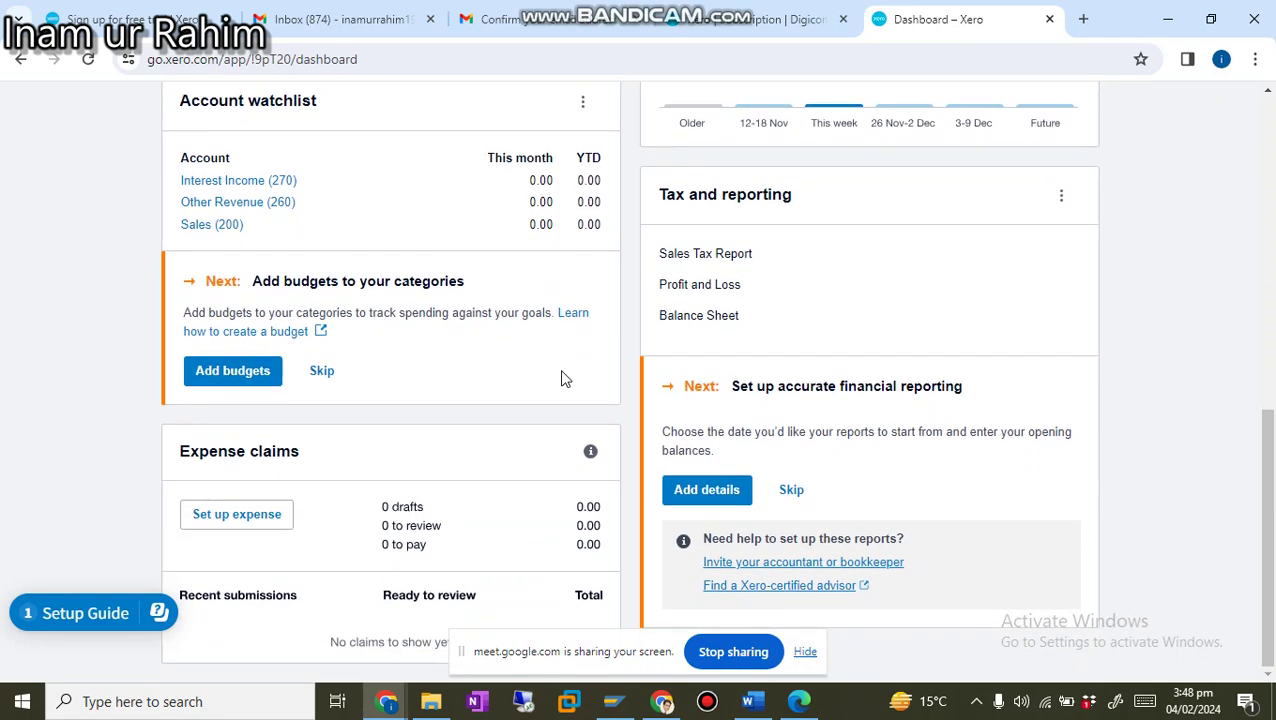
click(258, 524)
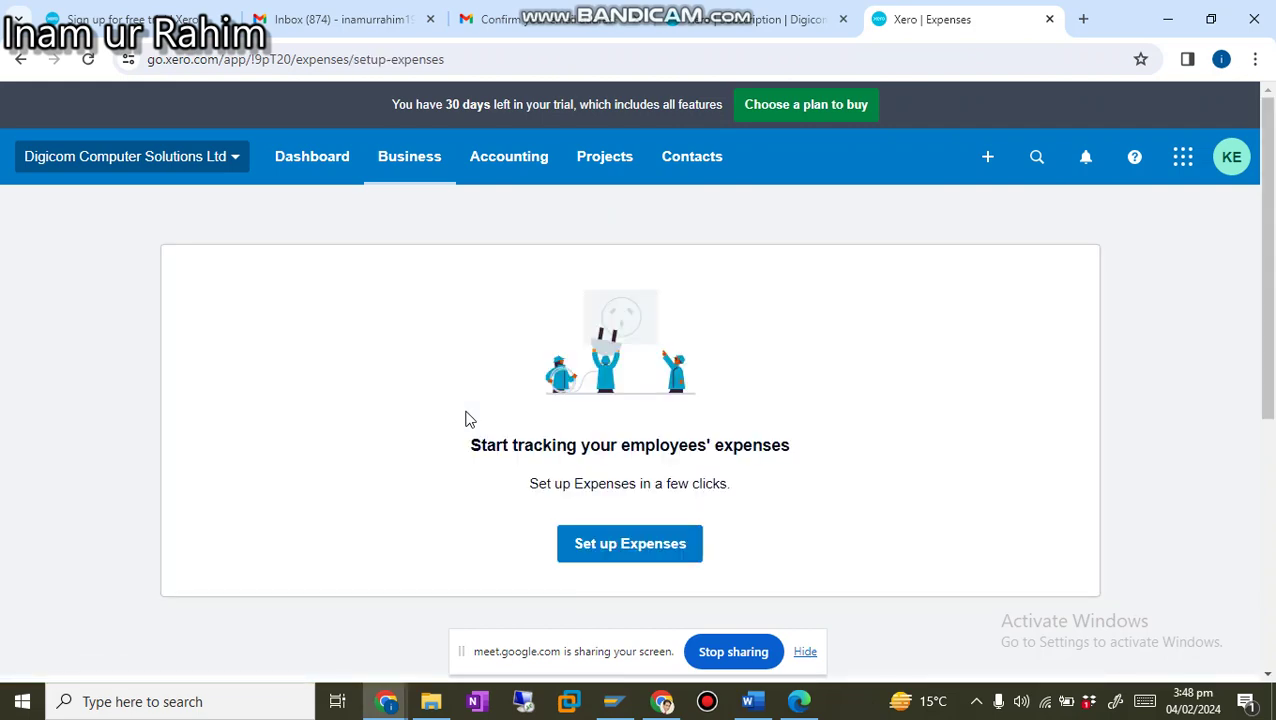
scroll(467, 424, down, 4)
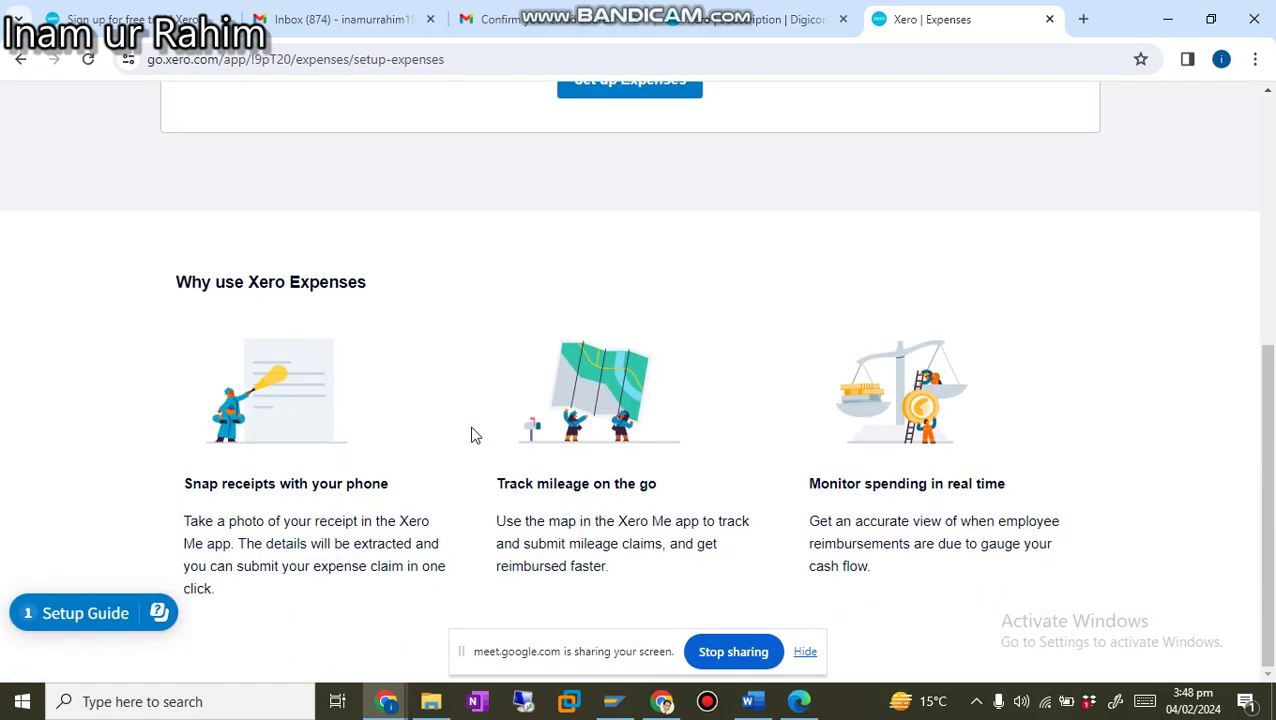